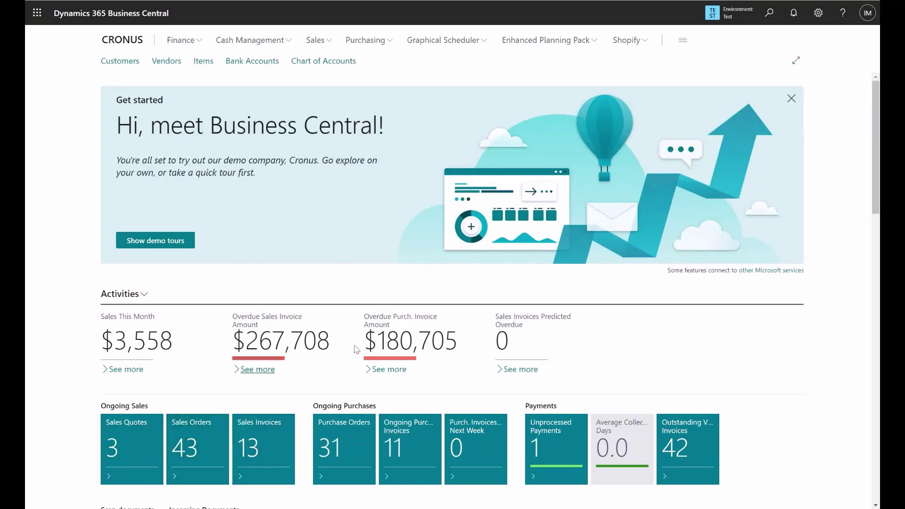
# Step: Search Tell Me for 'fea man' and open the Feature Management page
pyautogui.click(770, 14)
pyautogui.write('p')
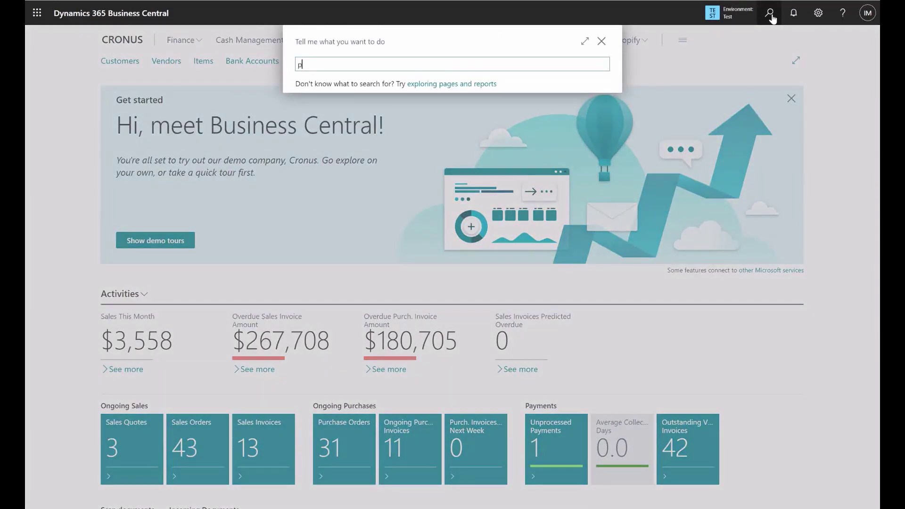
pyautogui.write('ur pri lis')
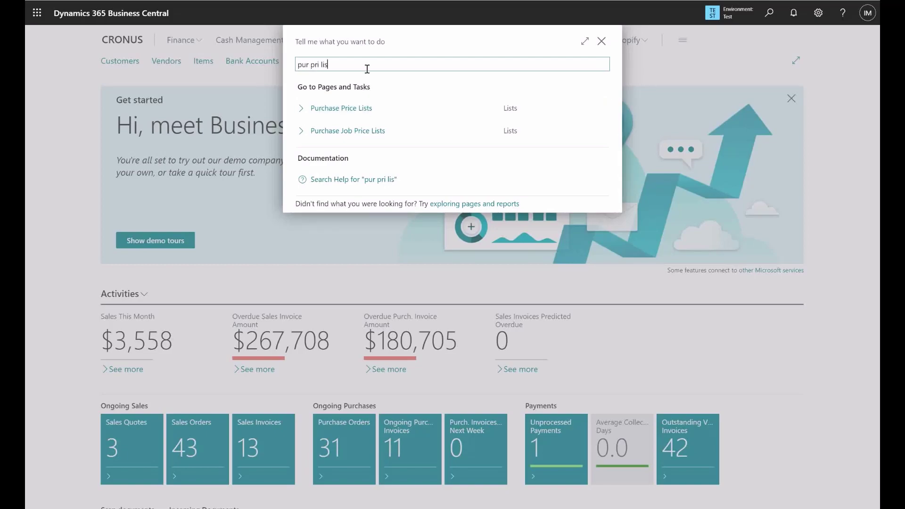
pyautogui.moveTo(356, 67); pyautogui.dragTo(268, 69)
pyautogui.write('fea man')
pyautogui.click(332, 112)
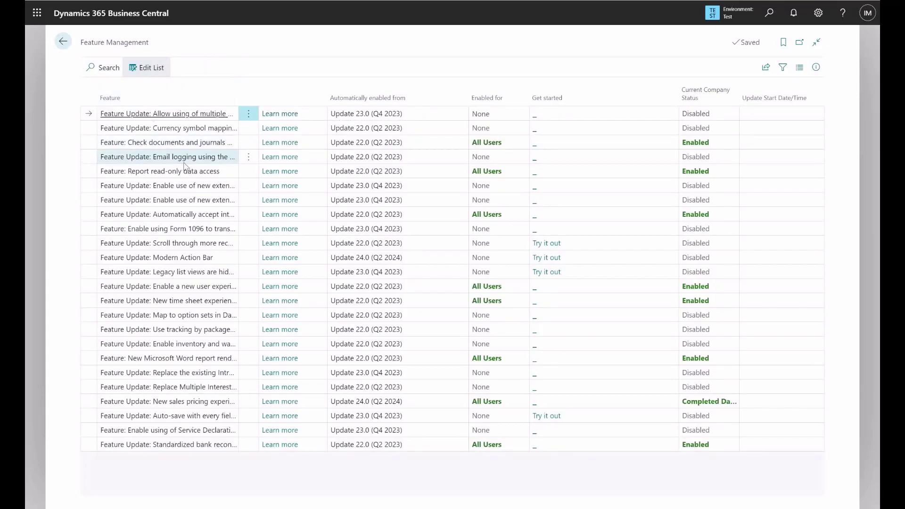
# Step: Filter features by 'pri' to verify new sales pricing is enabled, then go back home
pyautogui.click(112, 71)
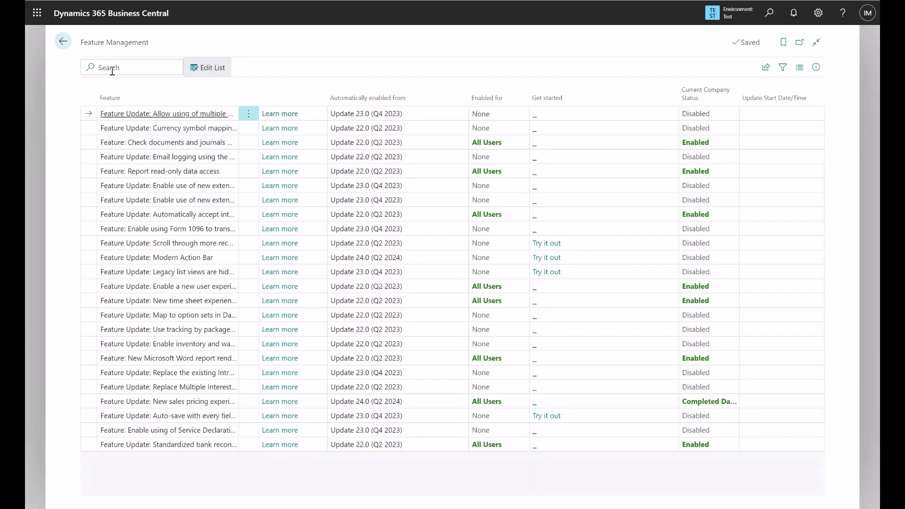
pyautogui.write('pri')
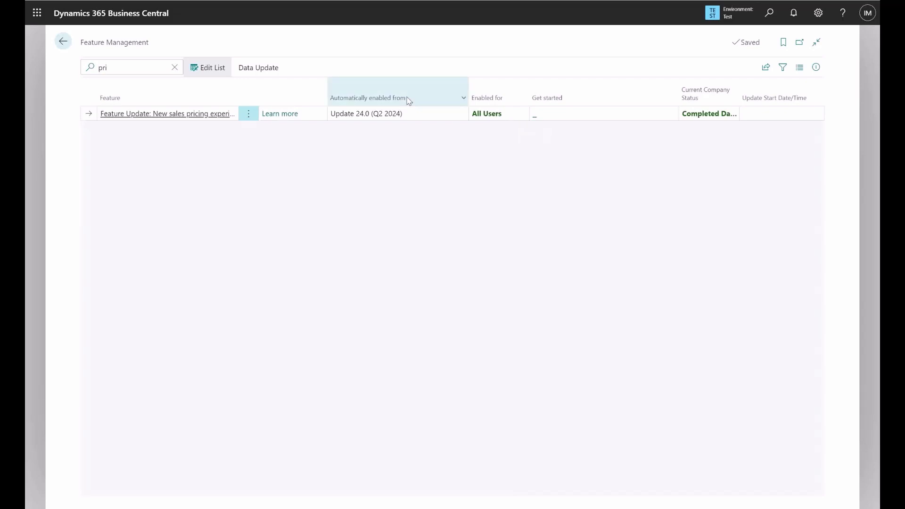
pyautogui.click(64, 42)
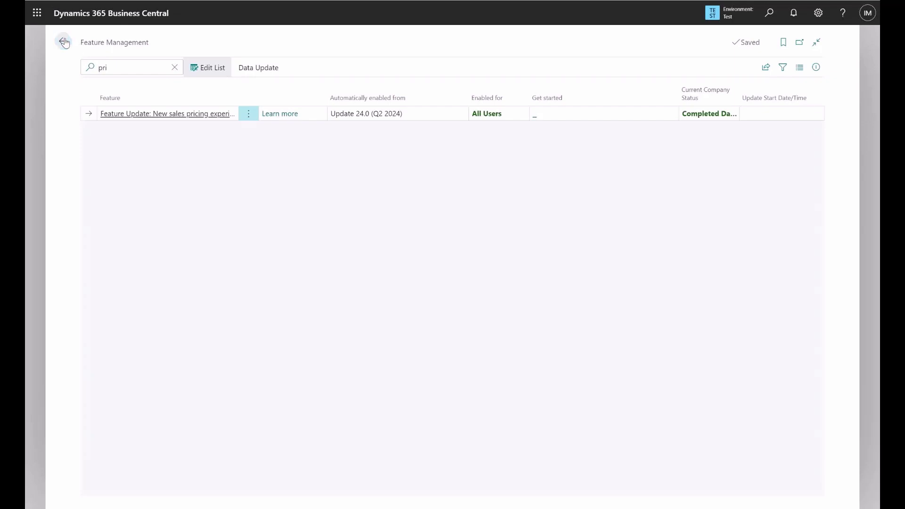
# Step: Search Tell Me for 'pur pri l' and open Purchase Price Lists
pyautogui.click(768, 13)
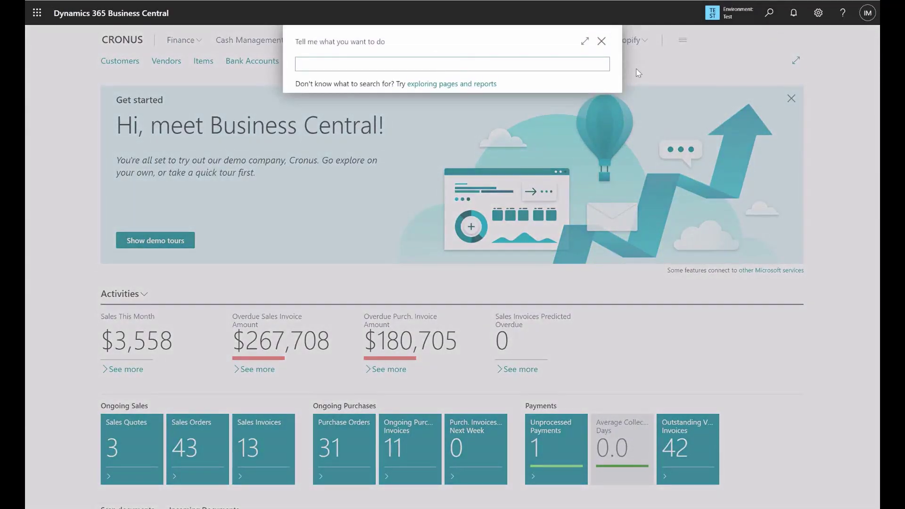
pyautogui.write('pur pri l')
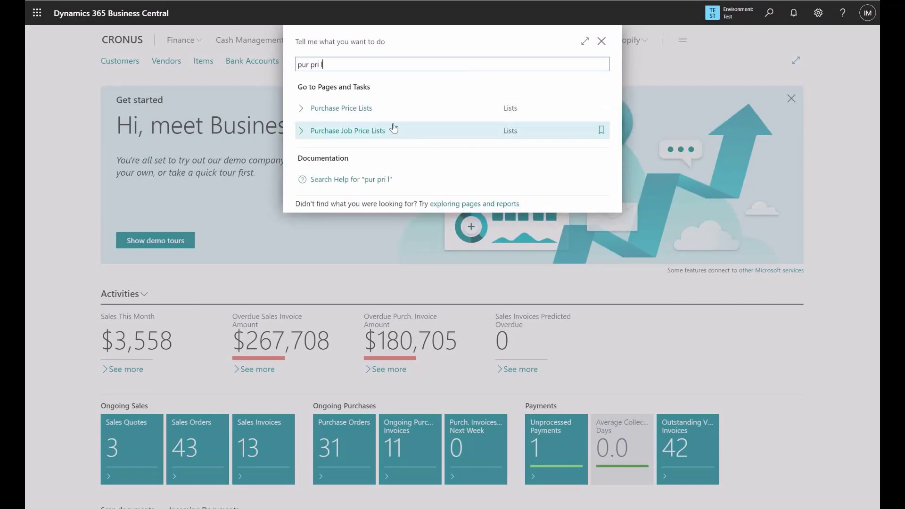
pyautogui.click(379, 116)
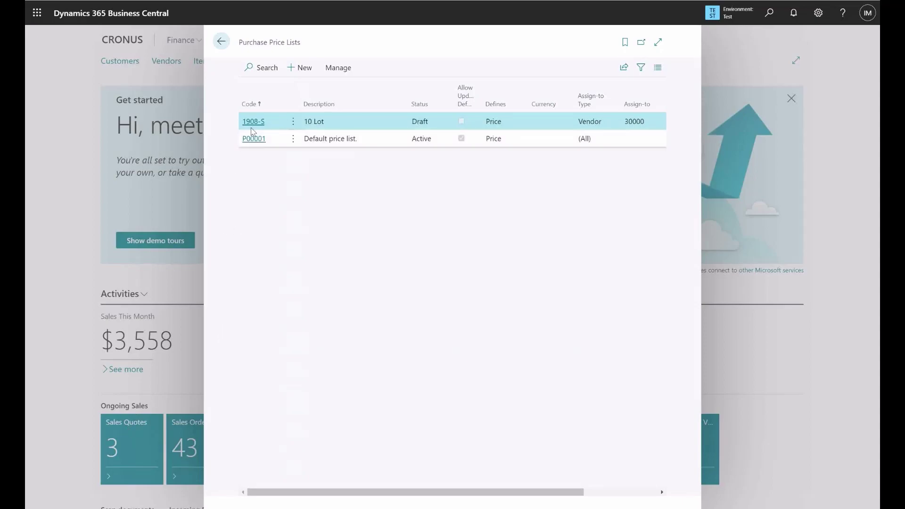
# Step: Create a new purchase price list and look up the P-PL number series for its Code
pyautogui.click(300, 64)
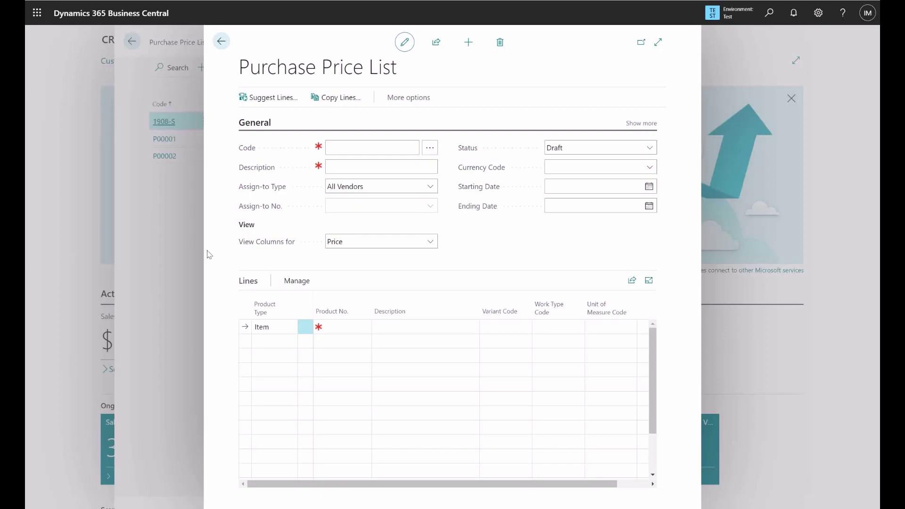
pyautogui.click(331, 148)
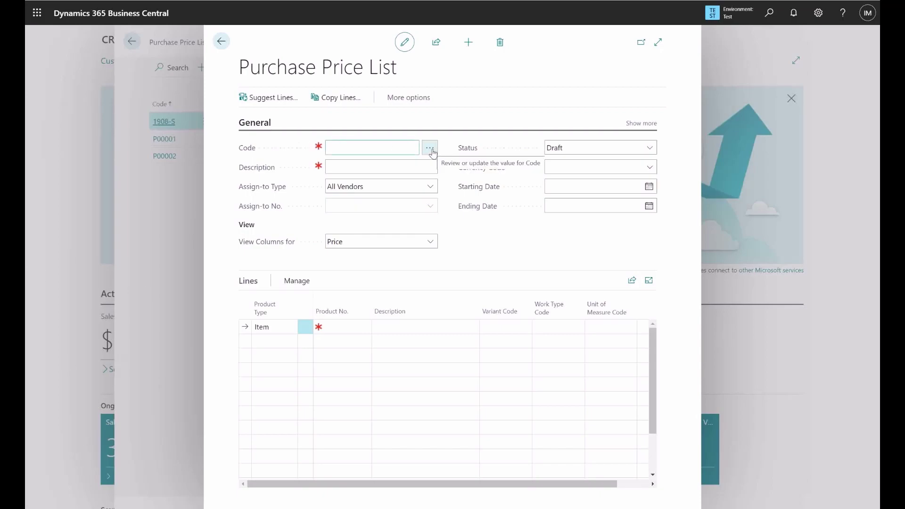
pyautogui.click(431, 150)
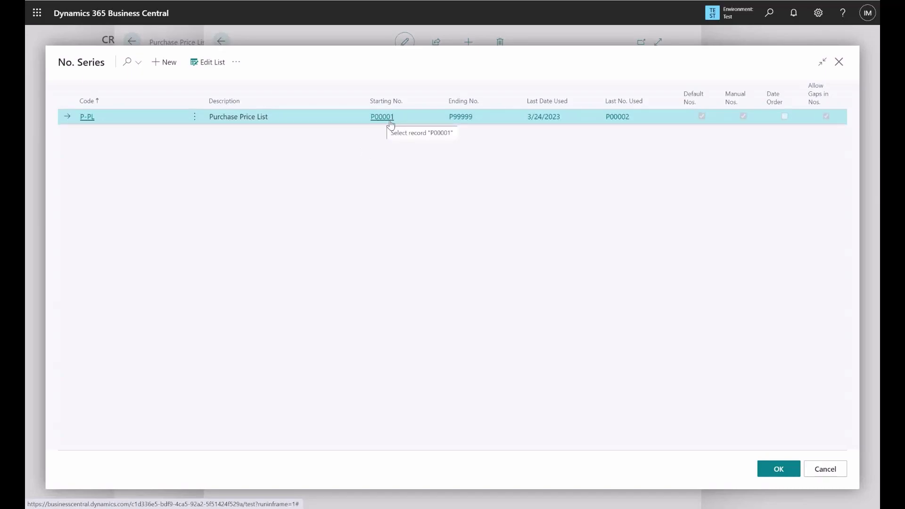
# Step: Accept the P-PL series to create list P00003 and describe it as 'My PPL'
pyautogui.click(778, 469)
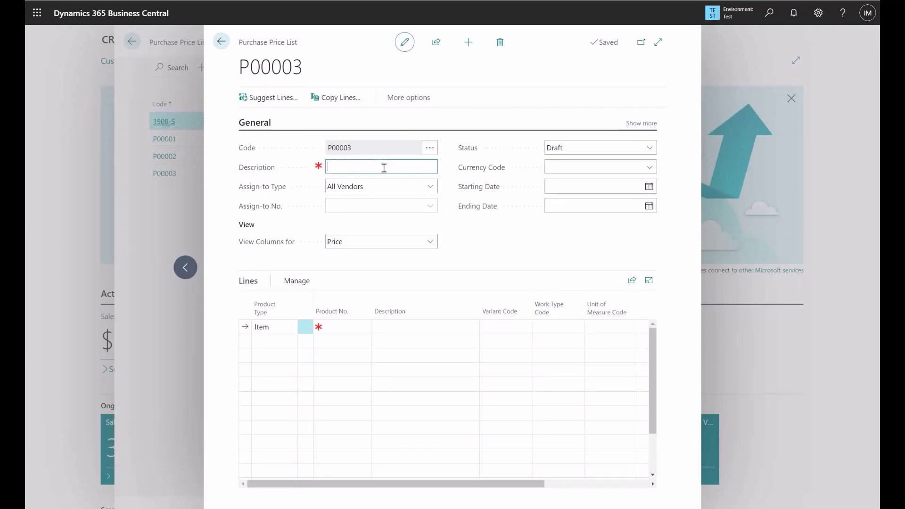
pyautogui.write('M')
pyautogui.press('BackSpace')
pyautogui.write('My PPL')
# Step: Assign the price list to Vendor 10000, Fabrikam, Inc
pyautogui.click(406, 190)
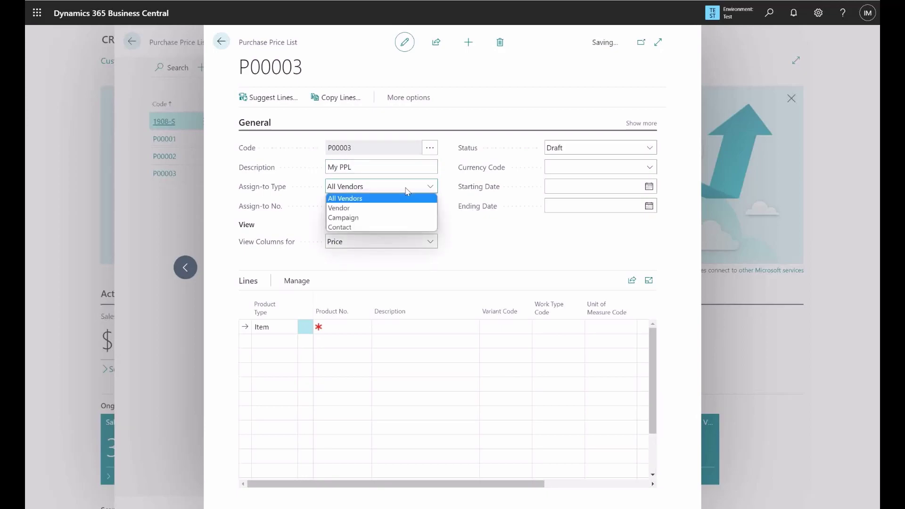
pyautogui.click(396, 207)
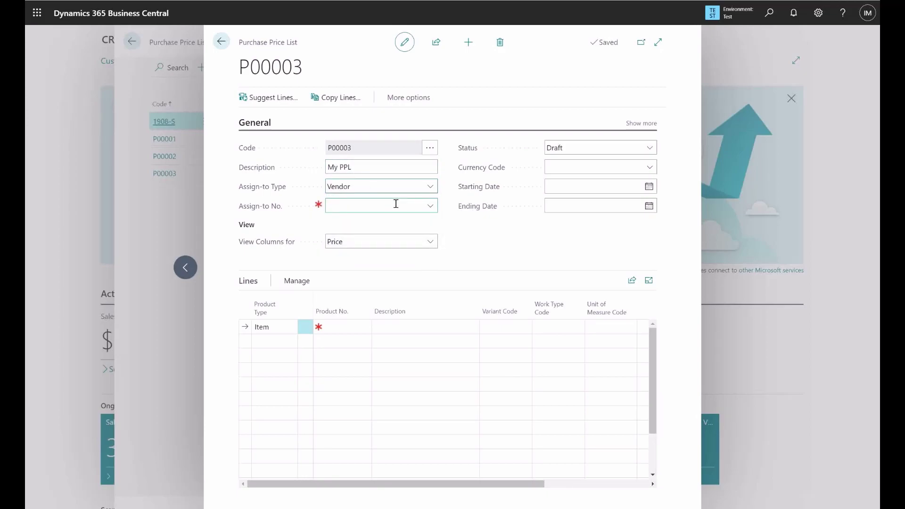
pyautogui.click(432, 206)
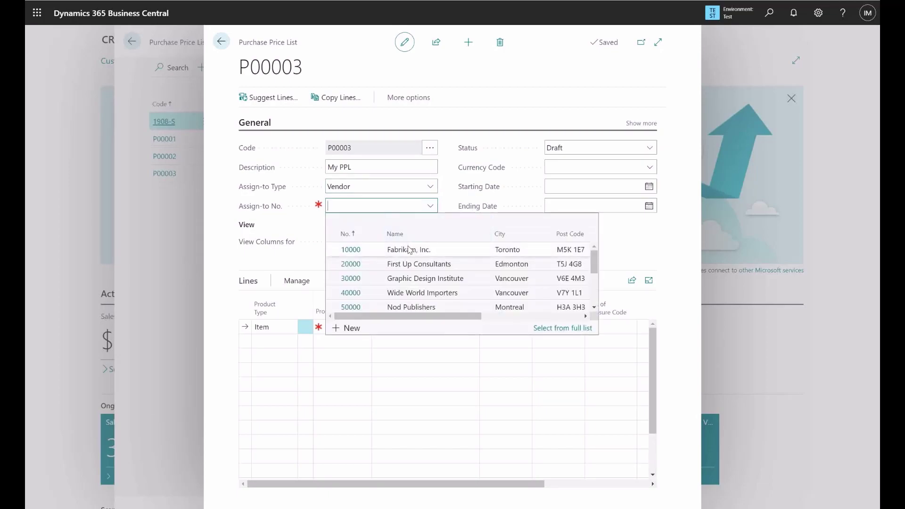
pyautogui.click(409, 250)
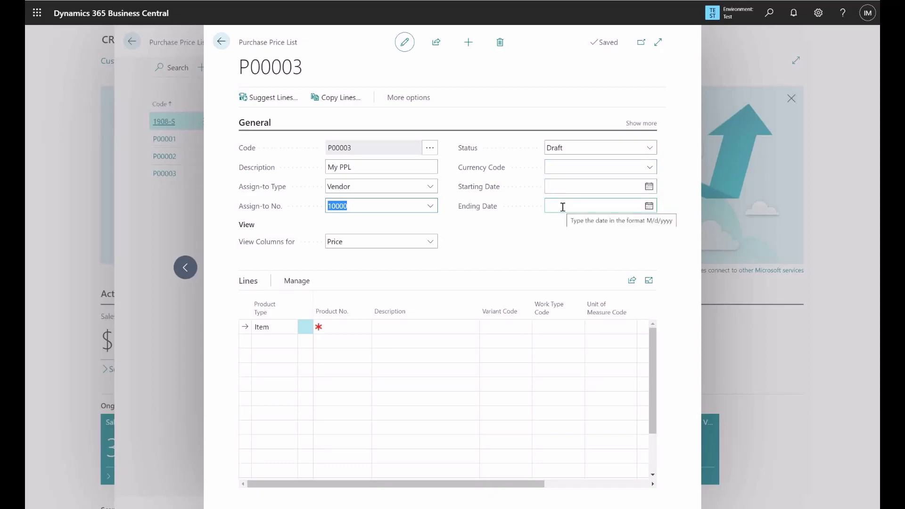
# Step: Add item lines 100019 and 100026 to P00003 and switch to the wide layout
pyautogui.click(345, 324)
pyautogui.click(363, 326)
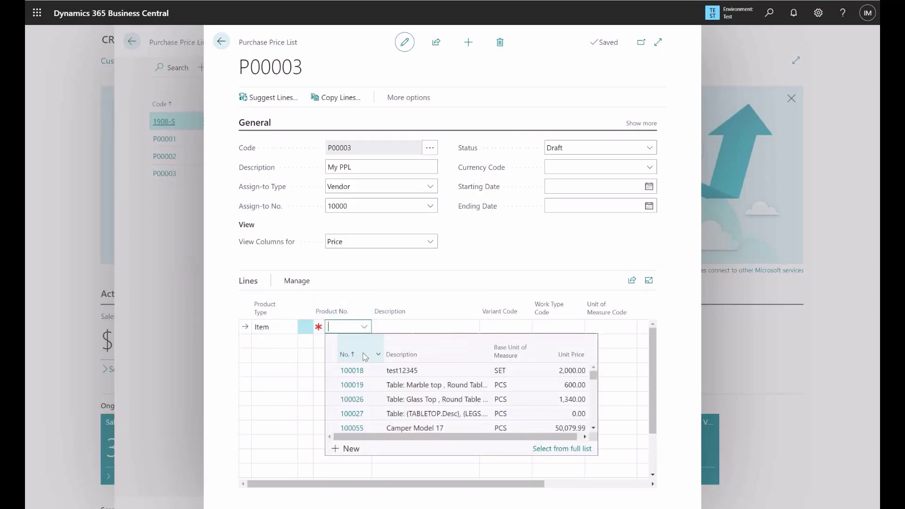
pyautogui.click(354, 385)
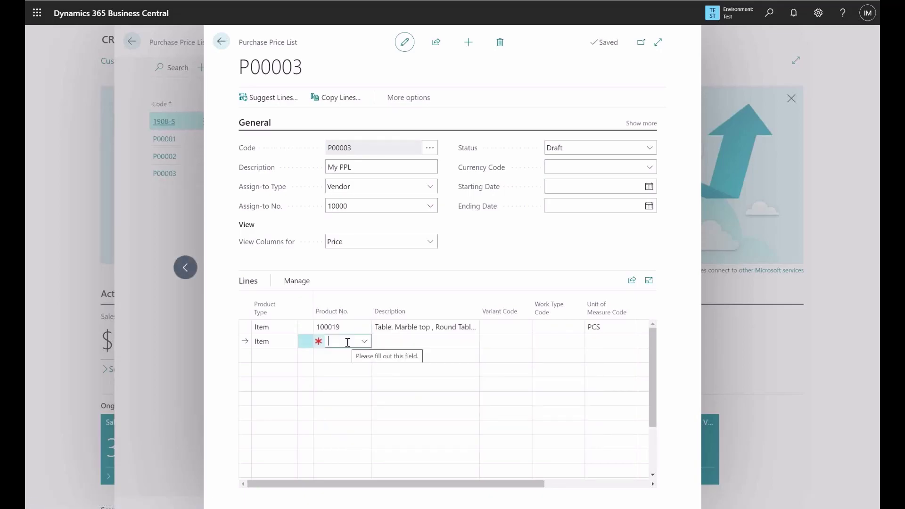
pyautogui.click(362, 341)
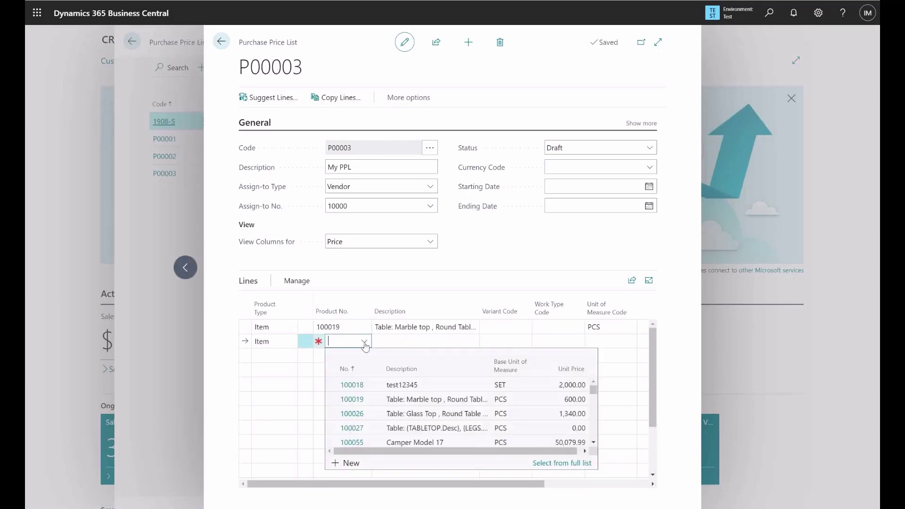
pyautogui.click(353, 414)
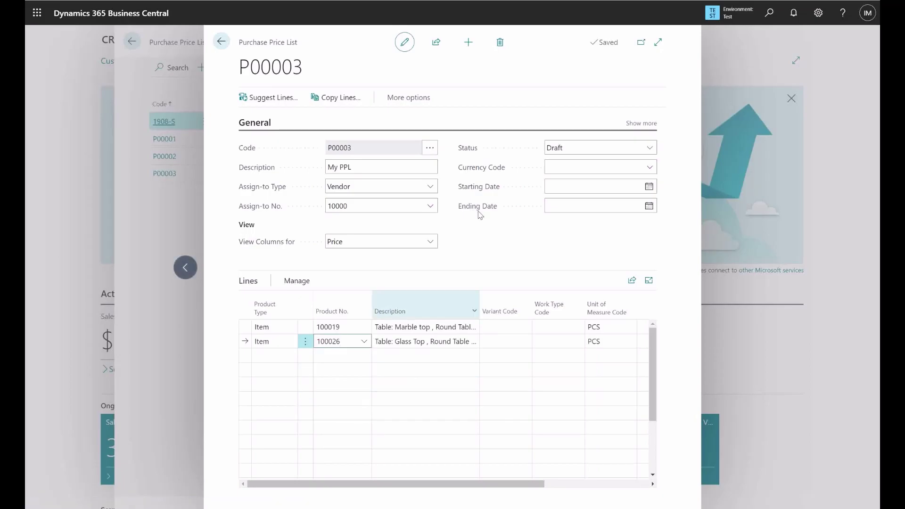
pyautogui.click(657, 43)
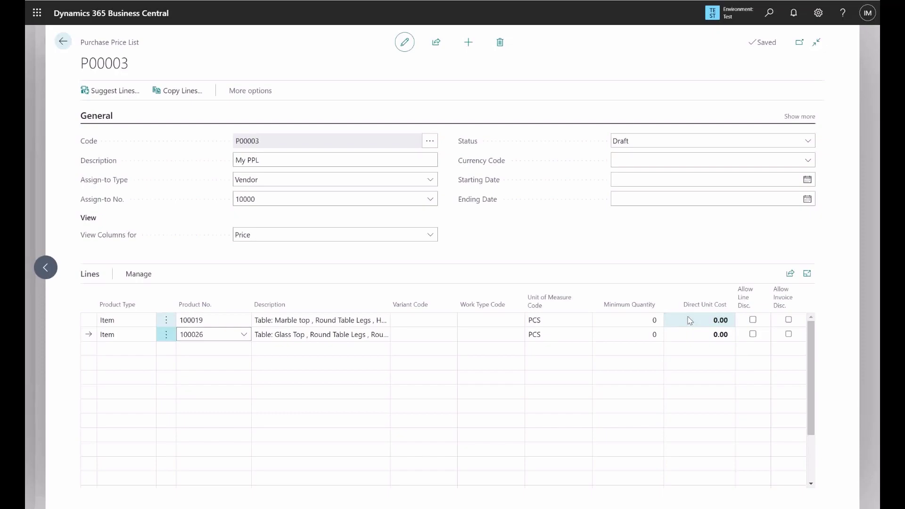
# Step: Set View Columns for to Price & Discount to show Defines and Line Discount % columns
pyautogui.click(711, 320)
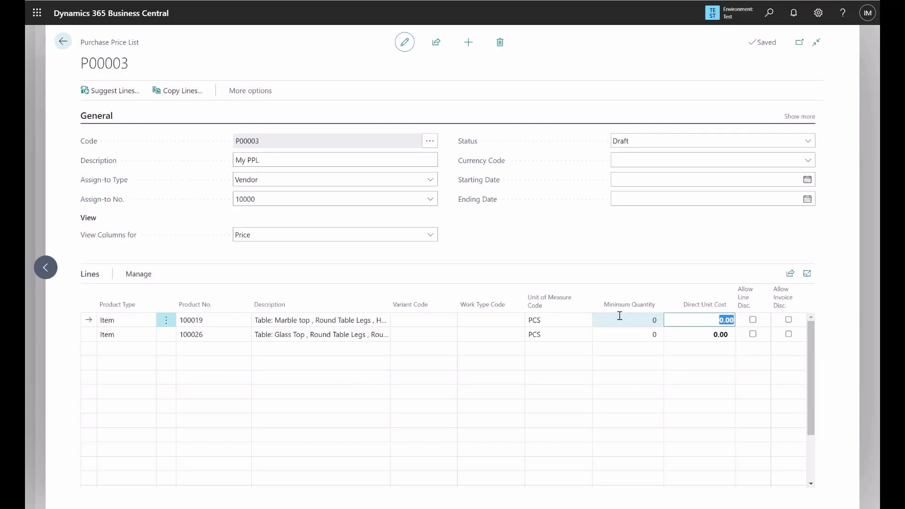
pyautogui.click(429, 236)
pyautogui.click(392, 247)
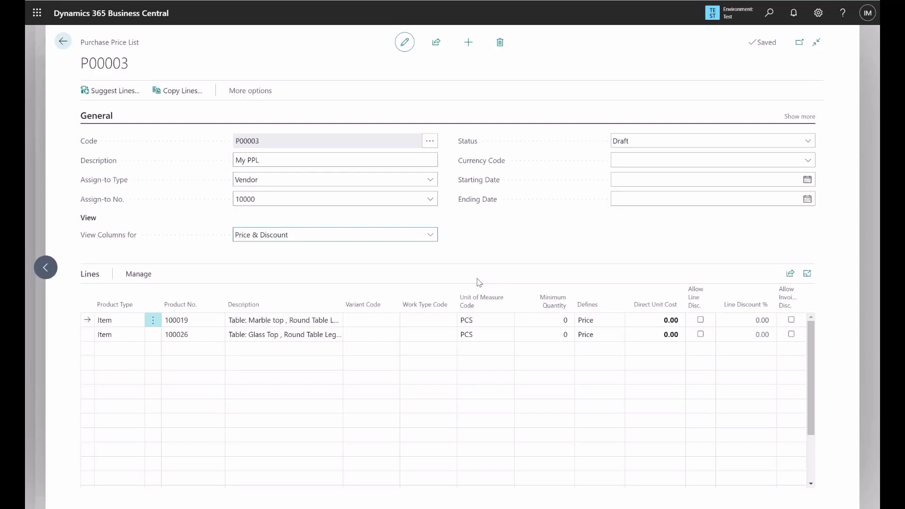
pyautogui.click(726, 320)
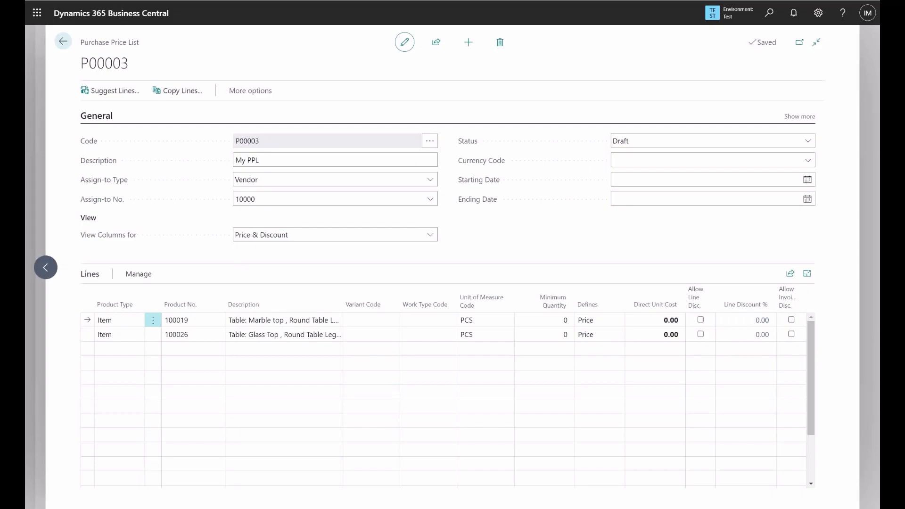
# Step: Give both lines minimum quantity 10 and direct unit costs of 20 and 30
pyautogui.click(193, 334)
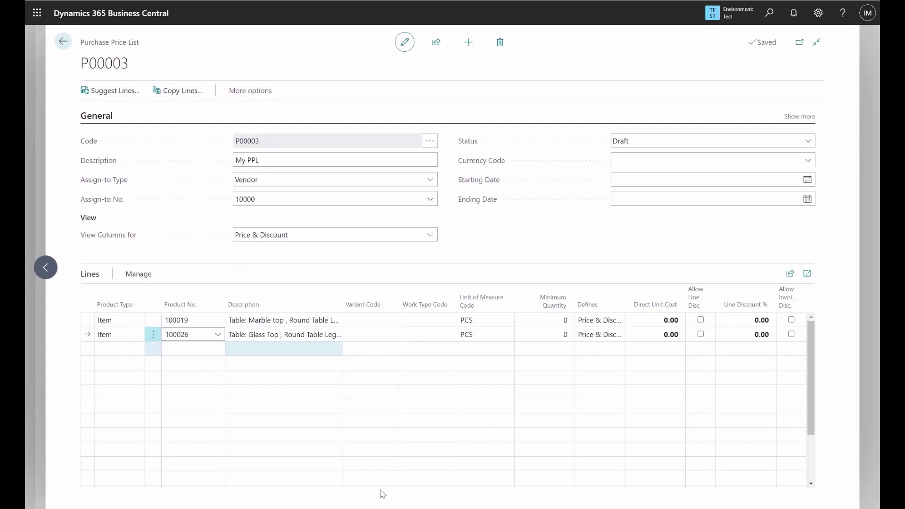
pyautogui.click(550, 320)
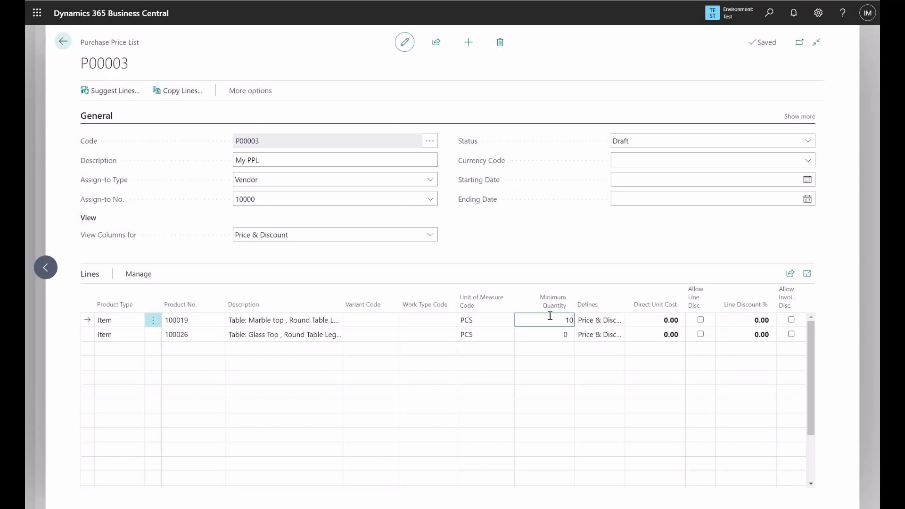
pyautogui.click(556, 338)
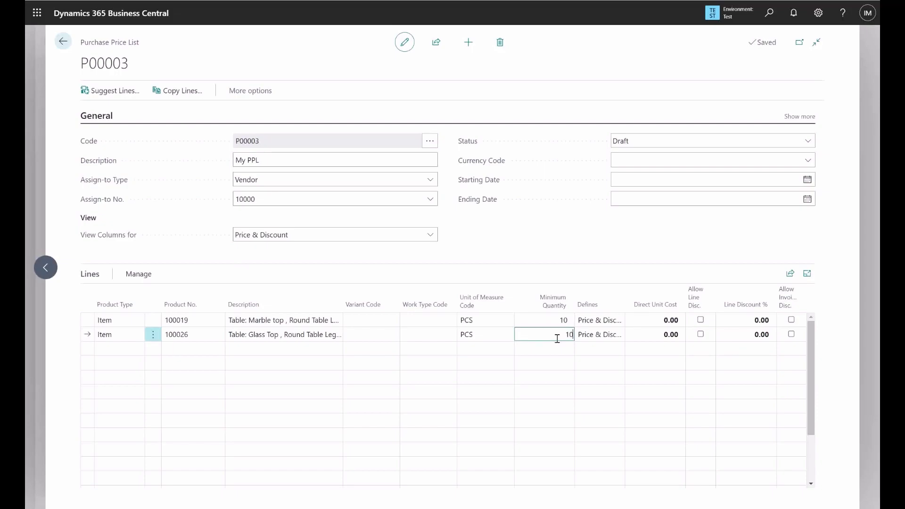
pyautogui.click(648, 322)
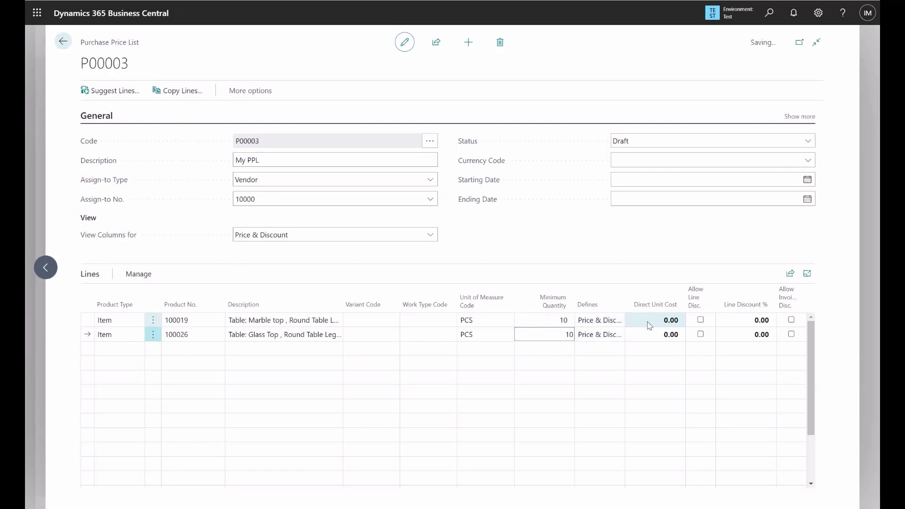
pyautogui.write('20')
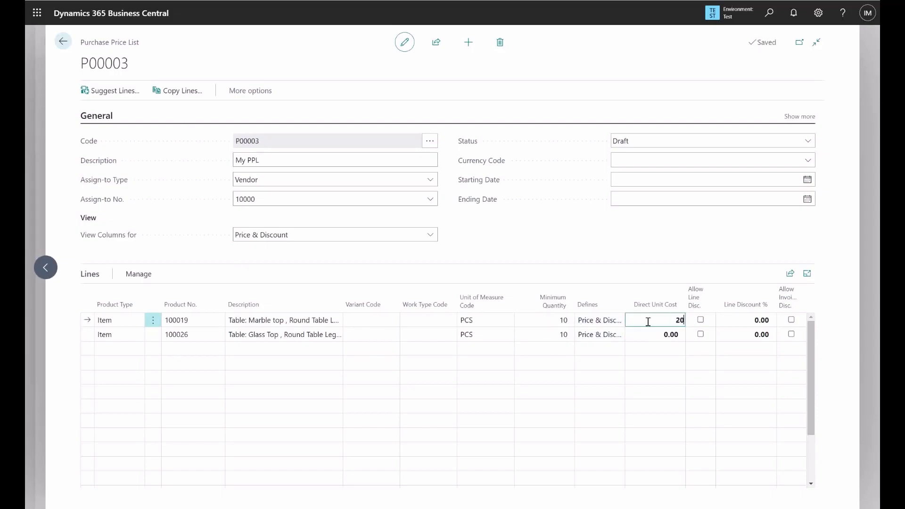
pyautogui.click(657, 335)
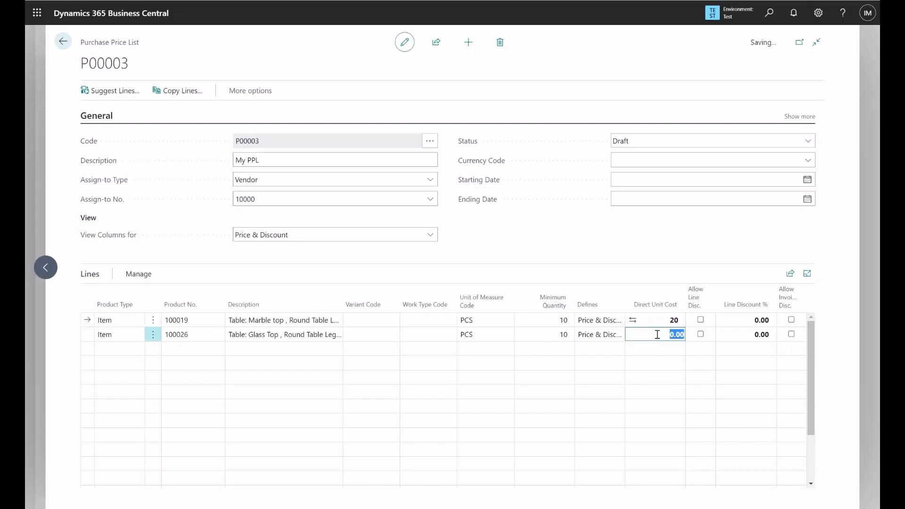
pyautogui.write('30')
# Step: Tick Allow Line Disc. on the Marble top and Glass Top lines
pyautogui.click(700, 321)
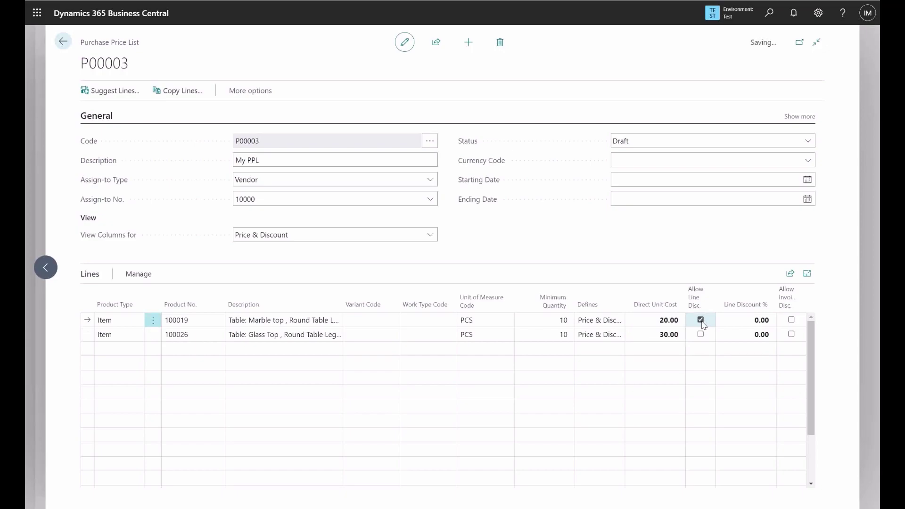
pyautogui.click(701, 335)
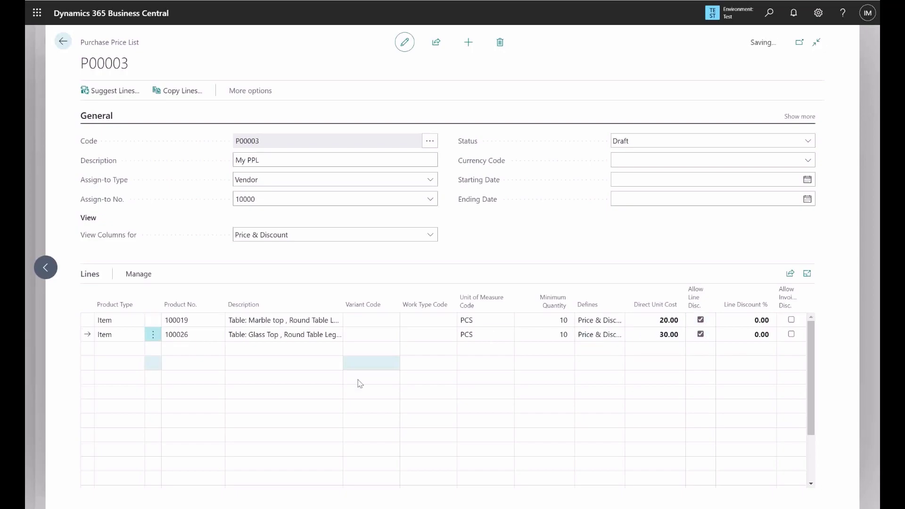
pyautogui.press('Up')
pyautogui.press('Tab')
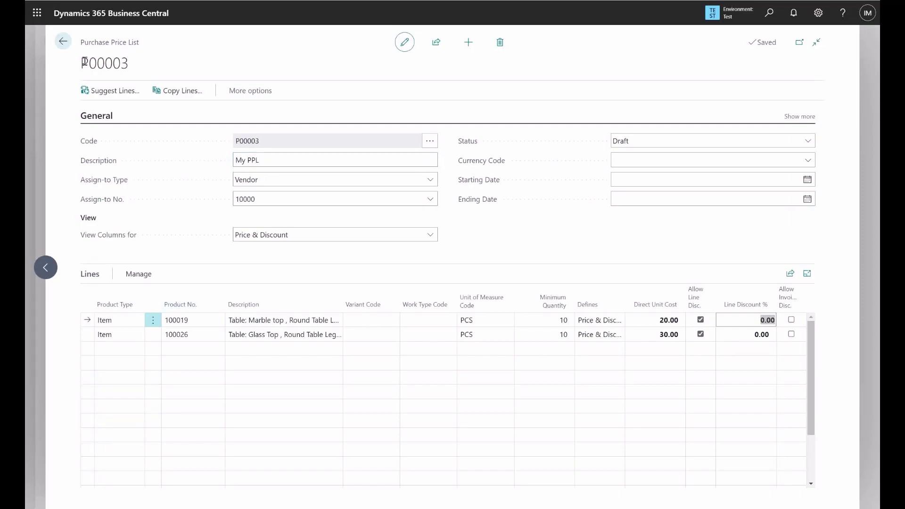
# Step: Leave the price list and open the Purchase Orders list via a 'pur ord' search
pyautogui.click(64, 43)
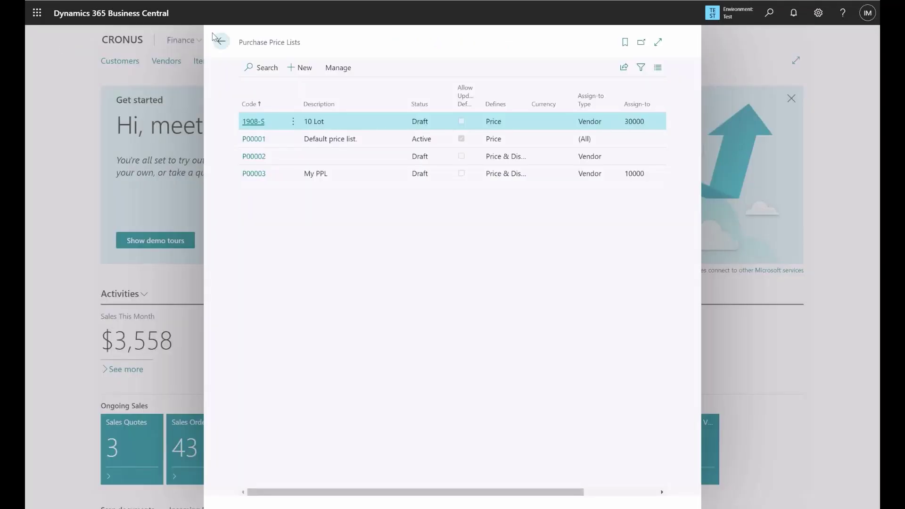
pyautogui.click(217, 41)
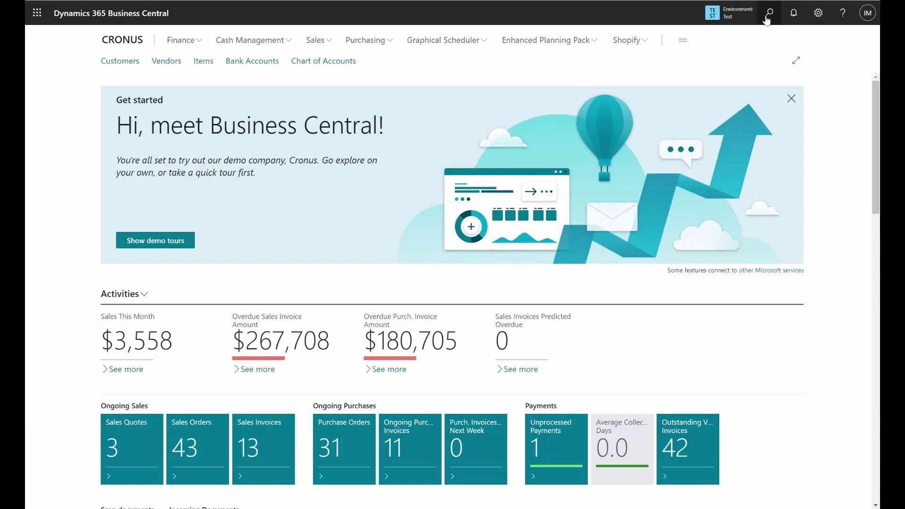
pyautogui.click(768, 18)
pyautogui.write('pur or')
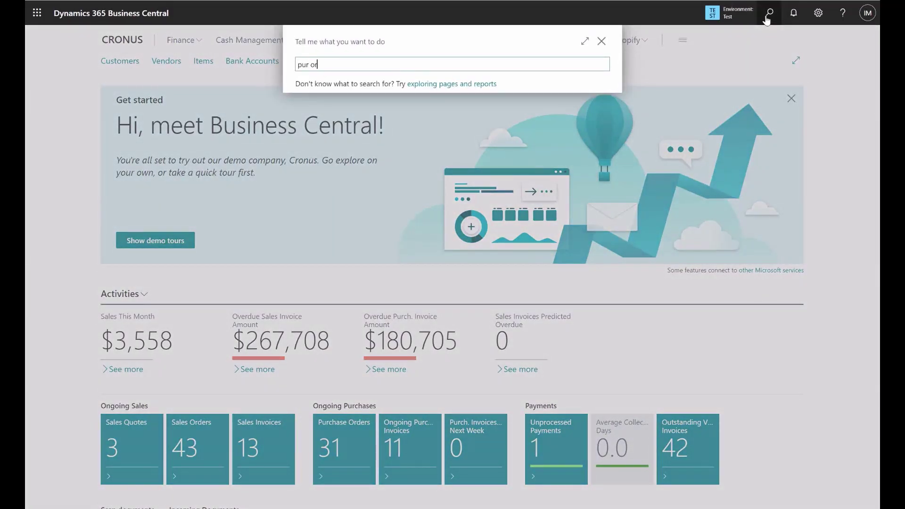
pyautogui.write('d')
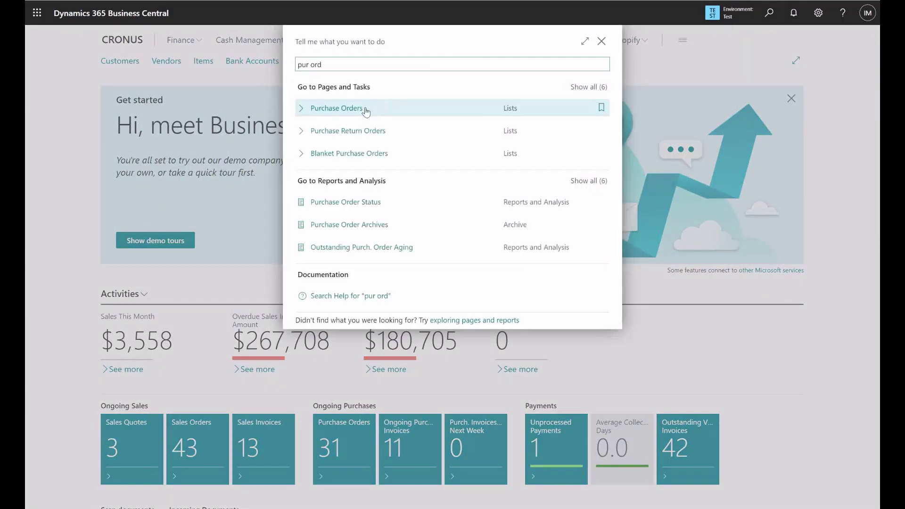
pyautogui.click(355, 109)
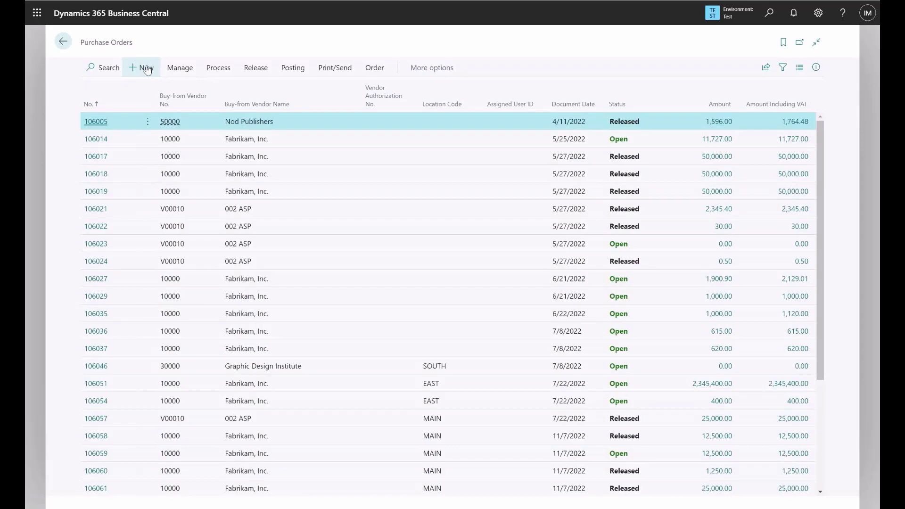
# Step: Create a new purchase order for vendor Fabrikam, Inc
pyautogui.click(147, 67)
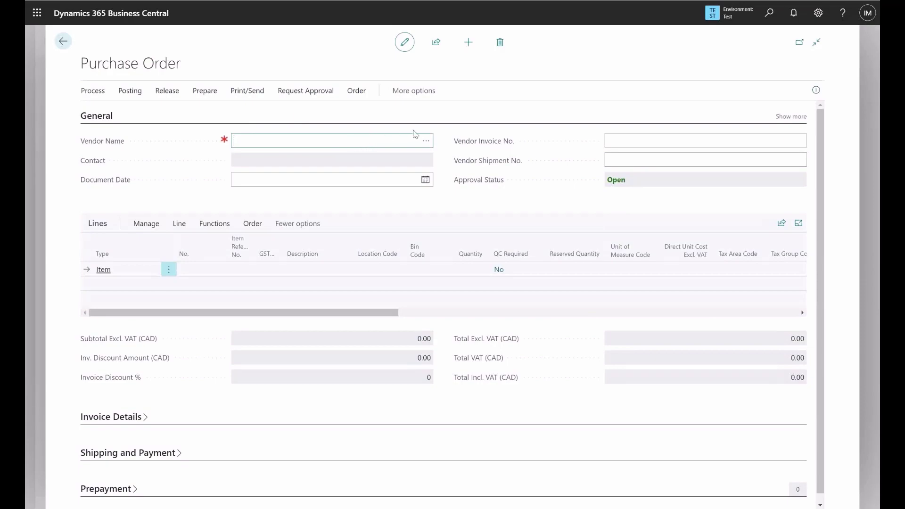
pyautogui.press('Tab')
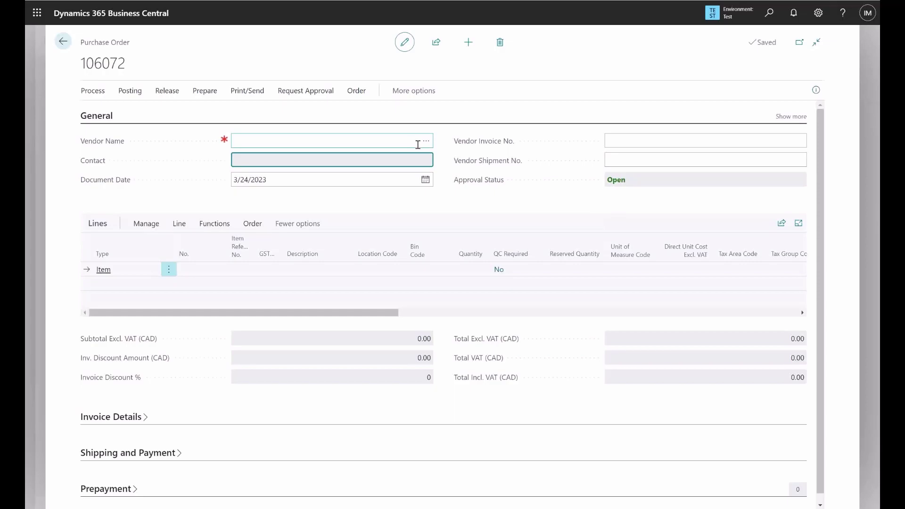
pyautogui.click(427, 141)
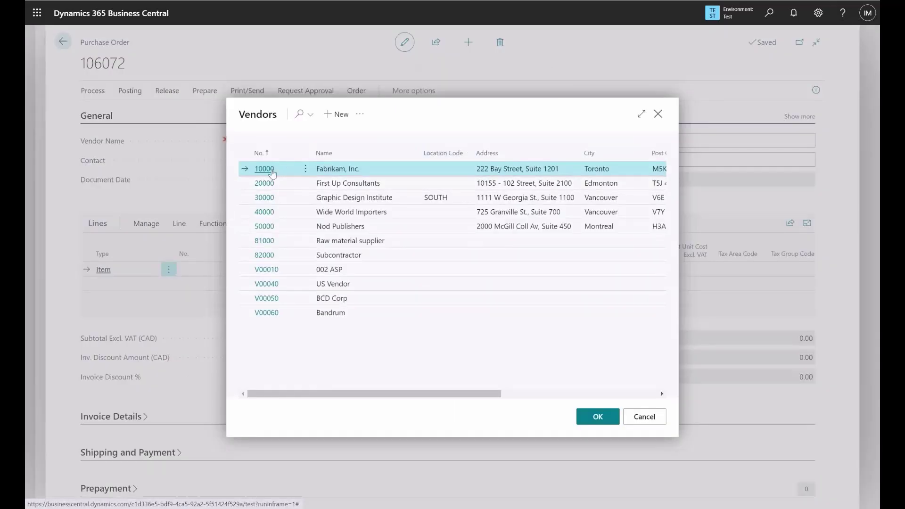
pyautogui.click(266, 168)
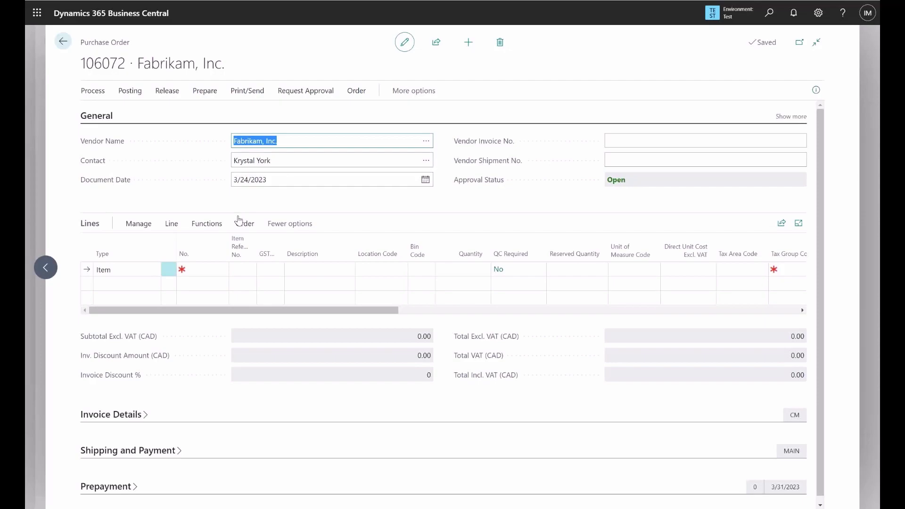
# Step: Add items 100019 and 100026 as the order's two lines
pyautogui.click(199, 266)
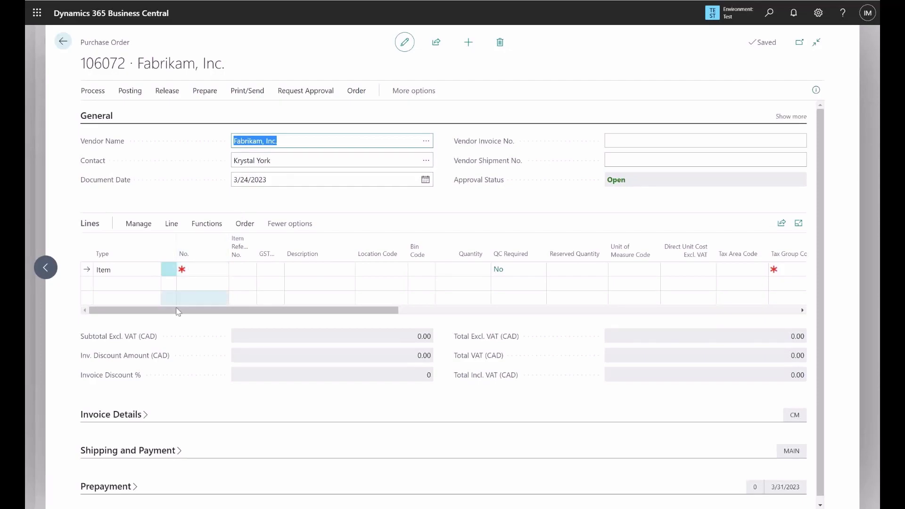
pyautogui.click(221, 273)
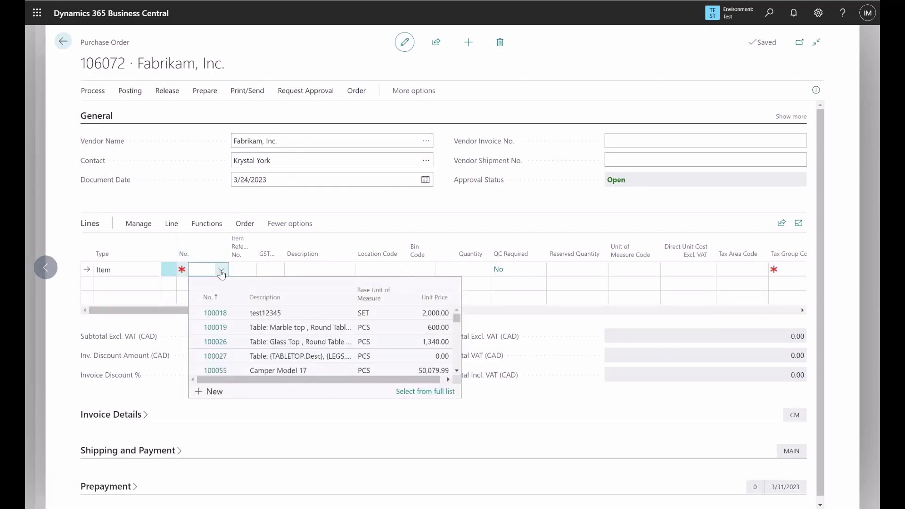
pyautogui.click(212, 327)
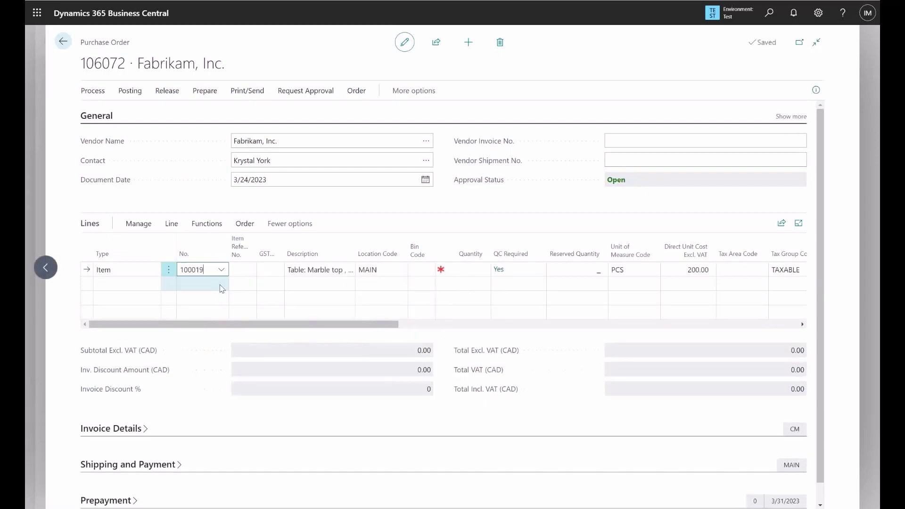
pyautogui.click(221, 288)
pyautogui.click(220, 285)
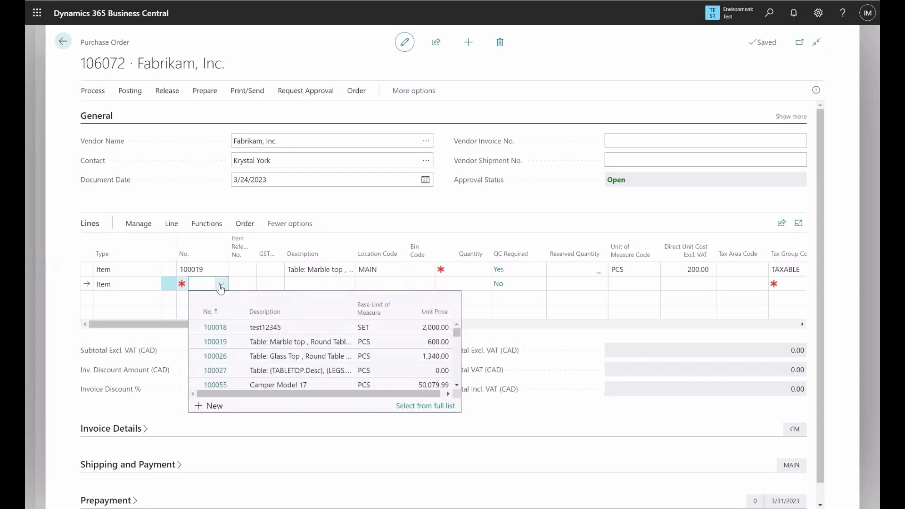
pyautogui.click(225, 345)
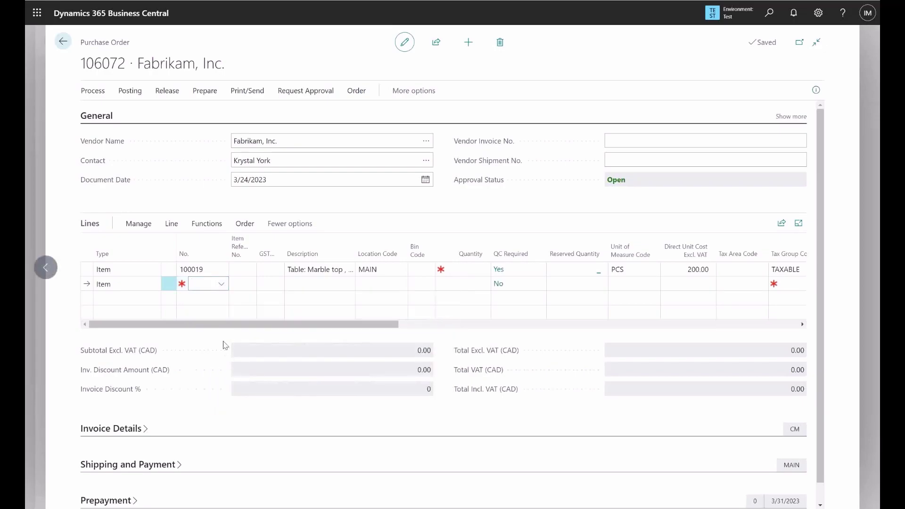
pyautogui.click(223, 287)
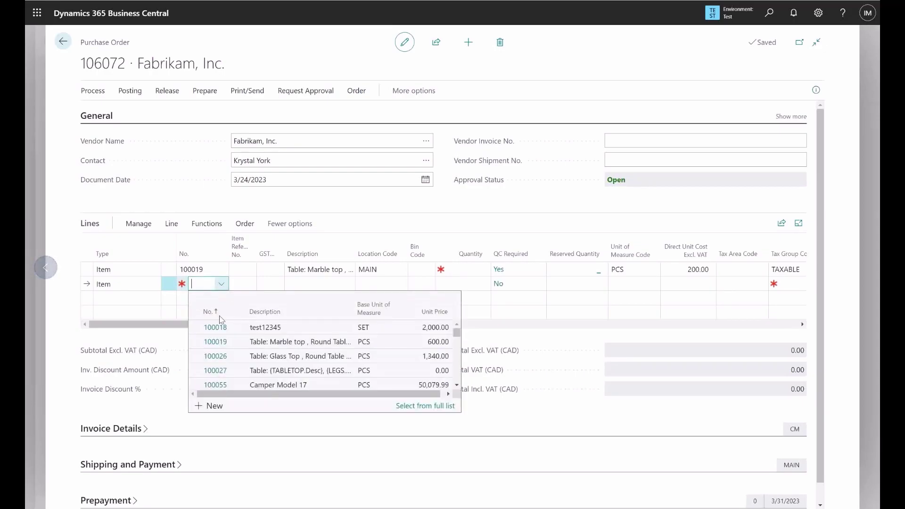
pyautogui.click(219, 356)
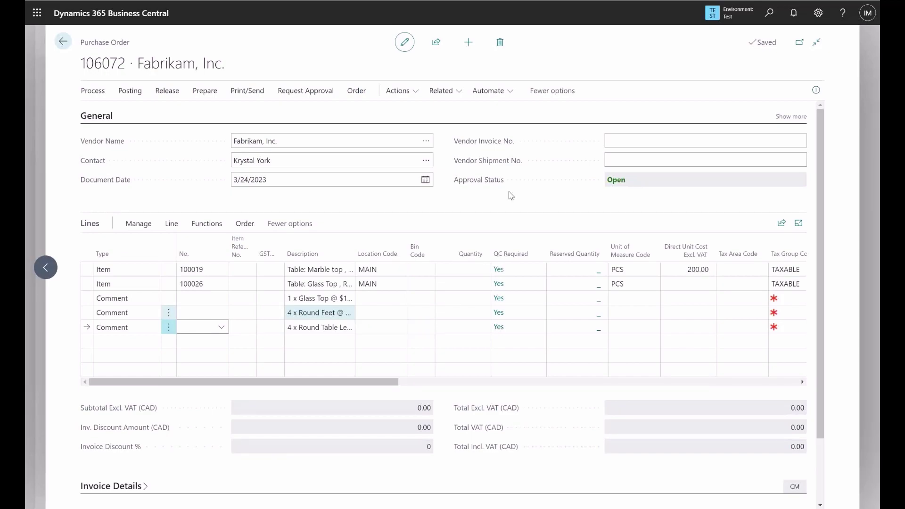
# Step: Personalize the order page, dragging Line Discount % and Line Discount Amount into Lines, then finish
pyautogui.click(818, 14)
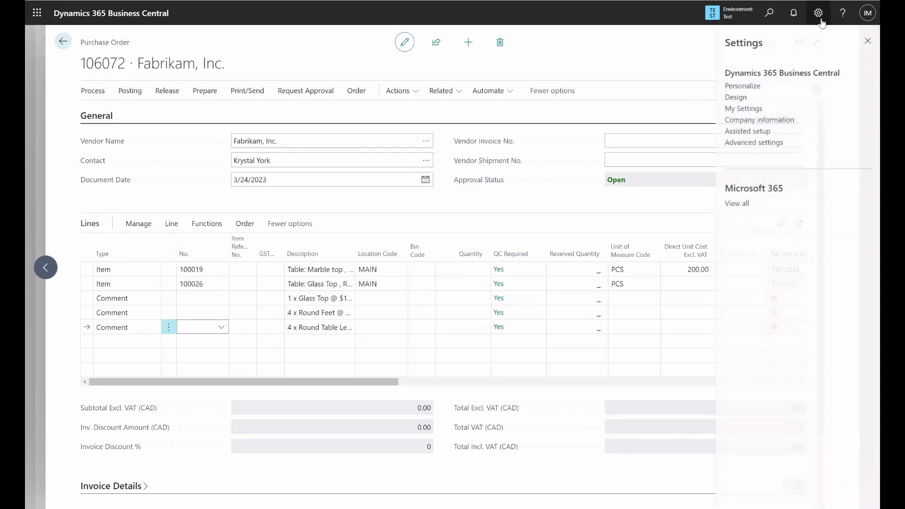
pyautogui.click(744, 88)
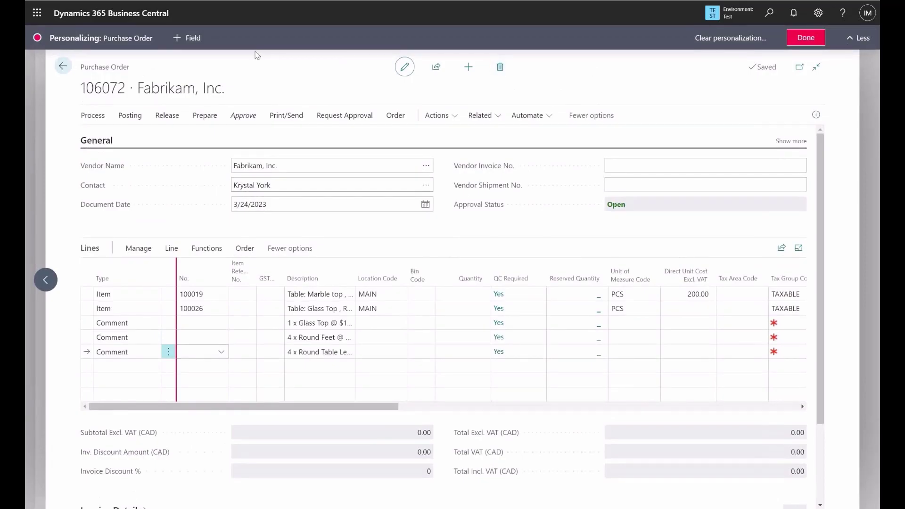
pyautogui.click(190, 39)
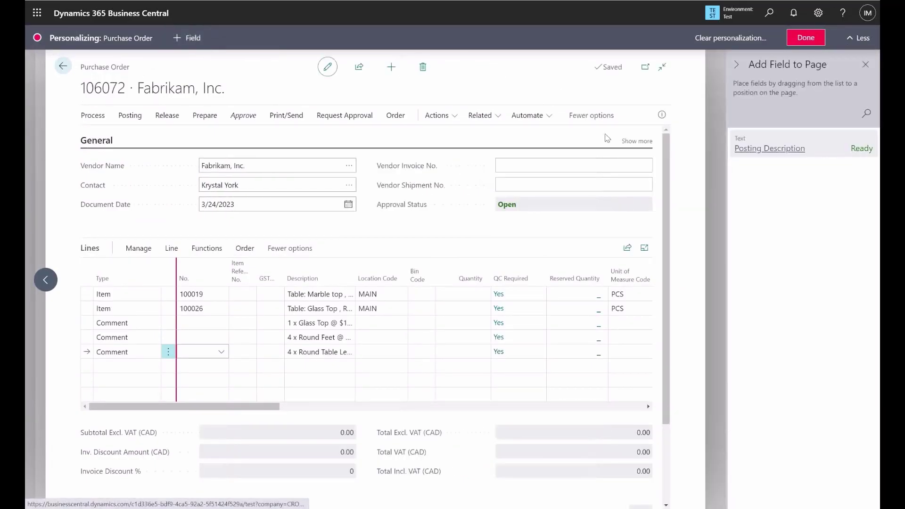
pyautogui.click(867, 118)
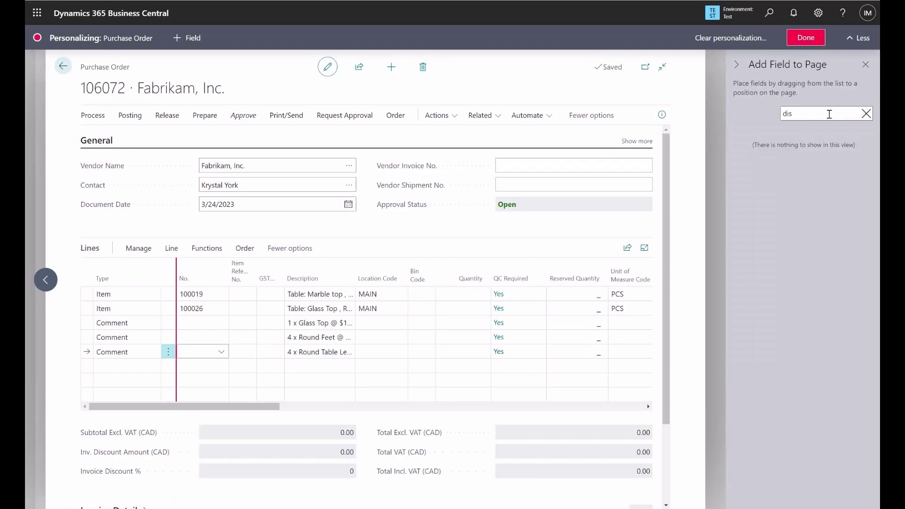
pyautogui.write('c')
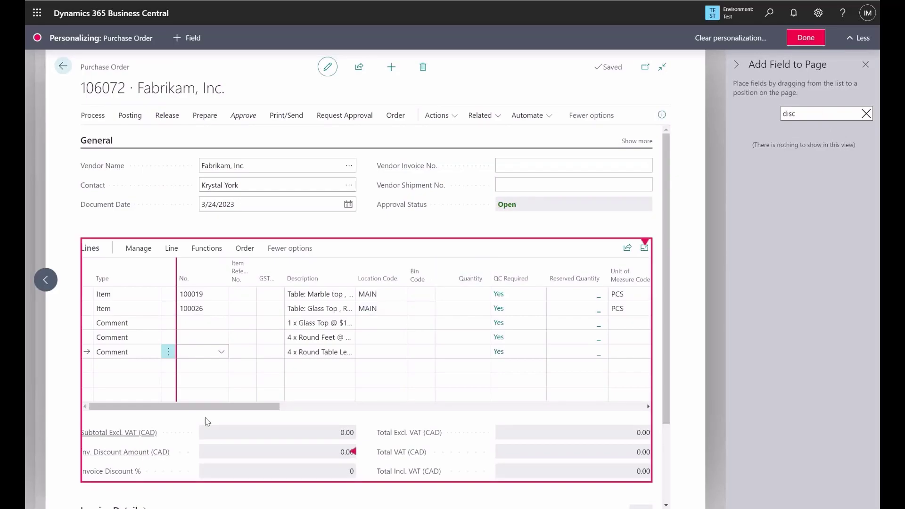
pyautogui.click(312, 393)
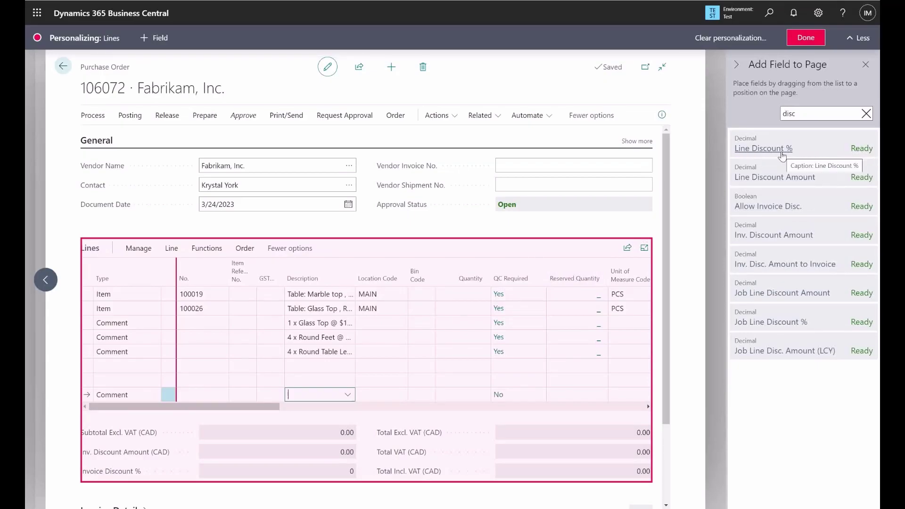
pyautogui.moveTo(782, 152); pyautogui.dragTo(488, 264)
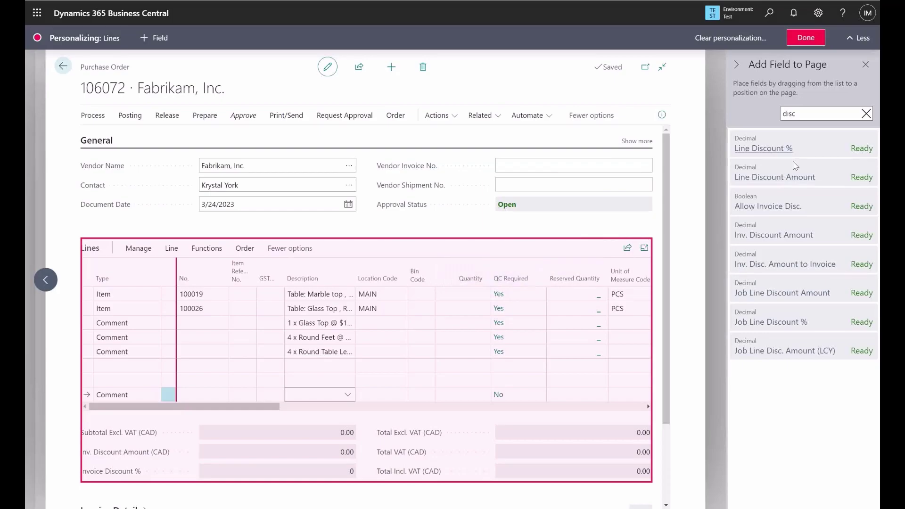
pyautogui.moveTo(781, 179); pyautogui.dragTo(518, 280)
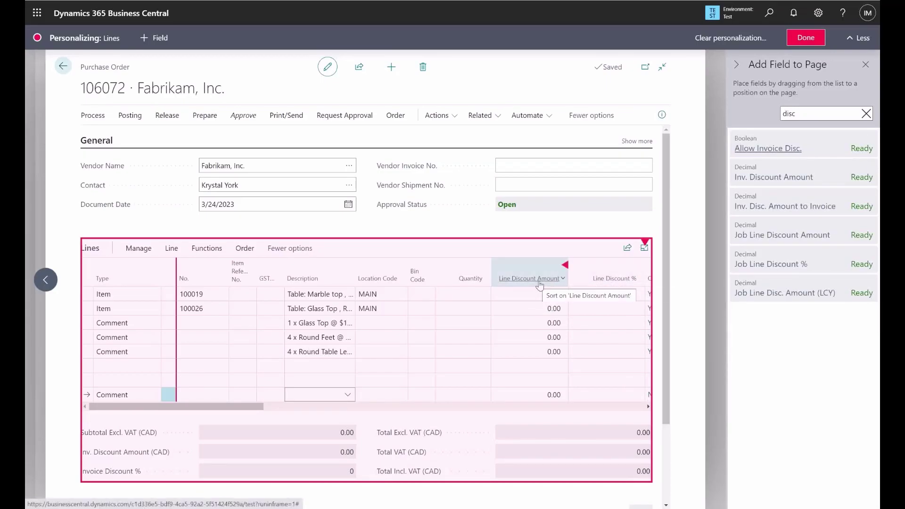
pyautogui.click(805, 38)
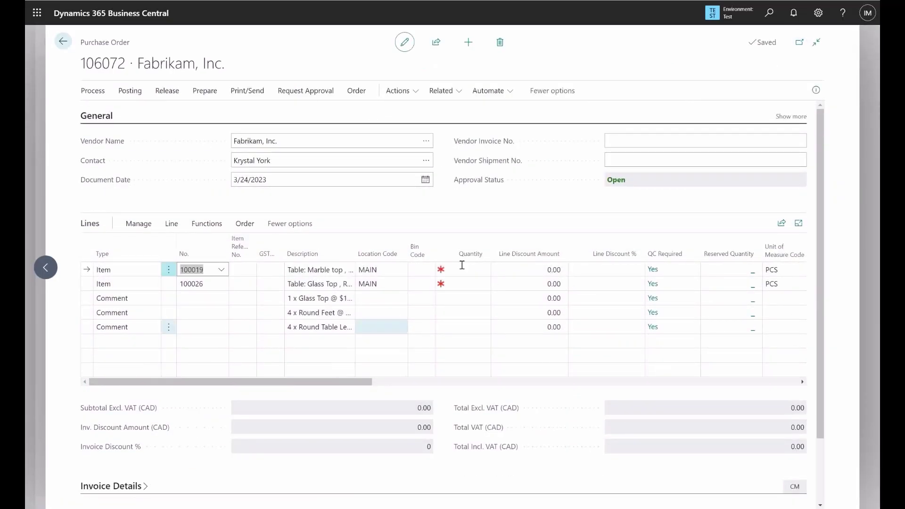
# Step: Enter quantity 22 on both item lines of purchase order 106072
pyautogui.click(480, 267)
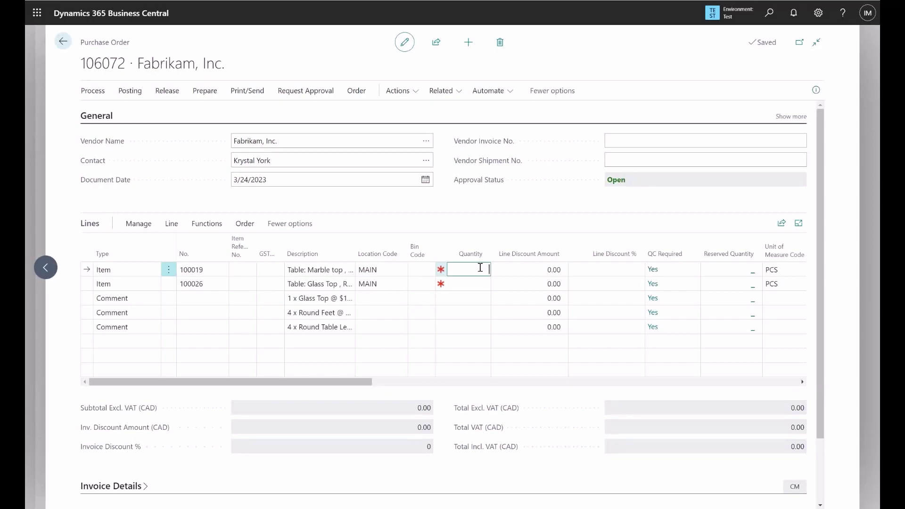
pyautogui.click(478, 284)
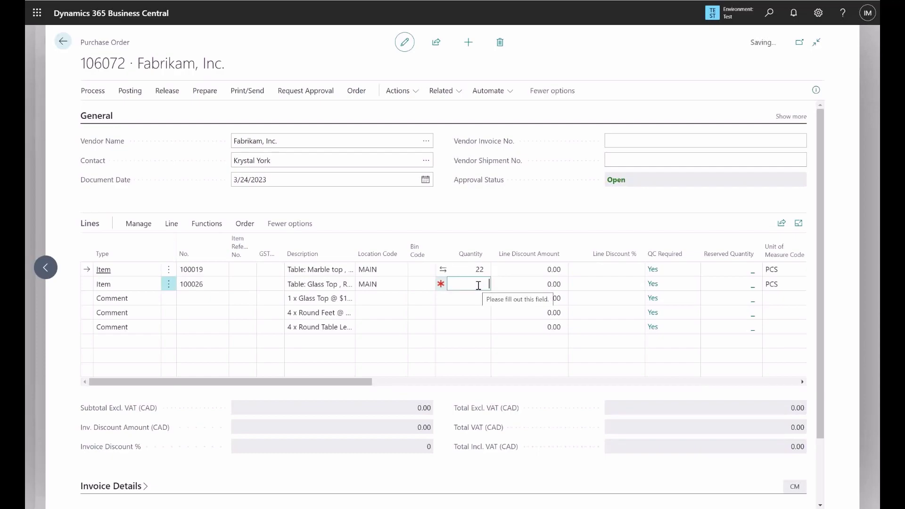
pyautogui.write('22')
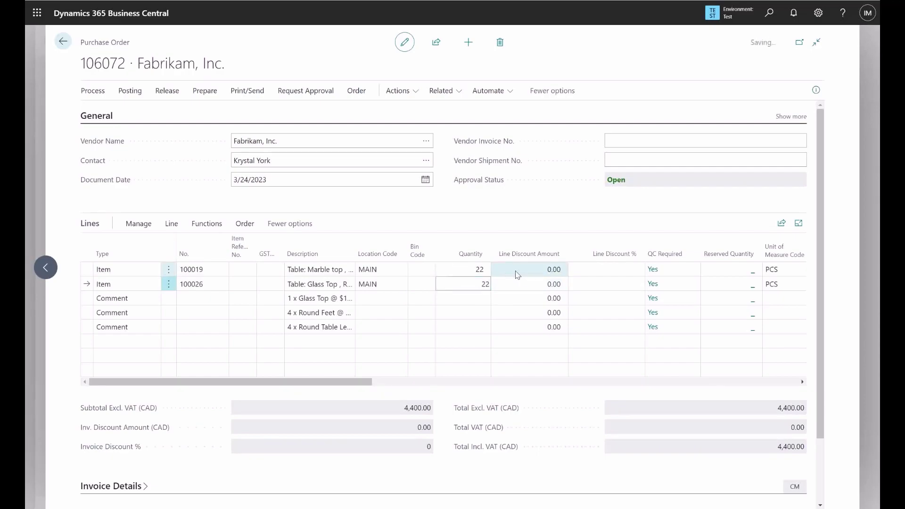
pyautogui.click(518, 269)
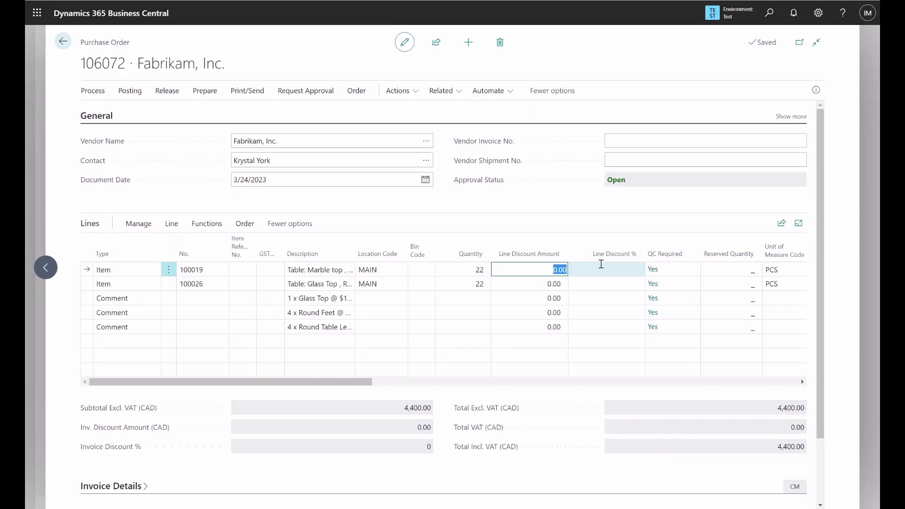
# Step: Scroll the lines grid to check unit costs, which still show no line discount
pyautogui.click(342, 384)
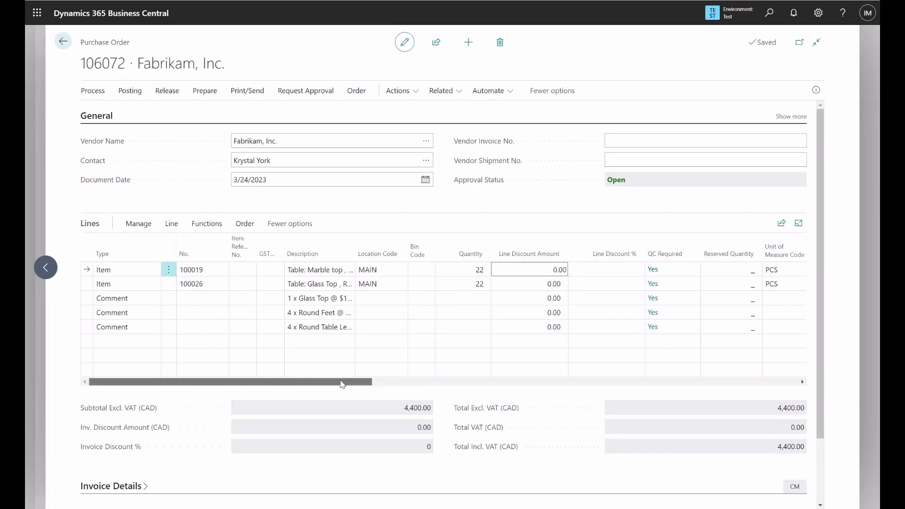
pyautogui.moveTo(343, 384); pyautogui.dragTo(466, 383)
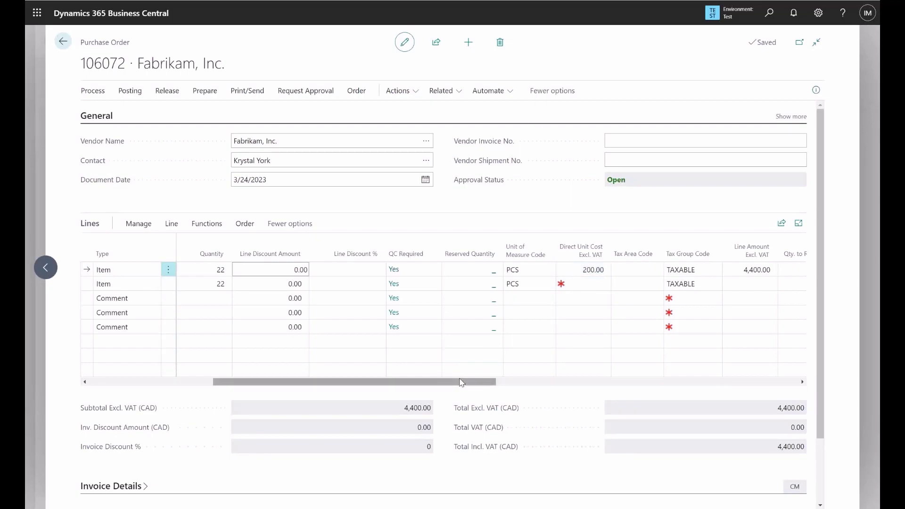
pyautogui.moveTo(461, 381); pyautogui.dragTo(315, 399)
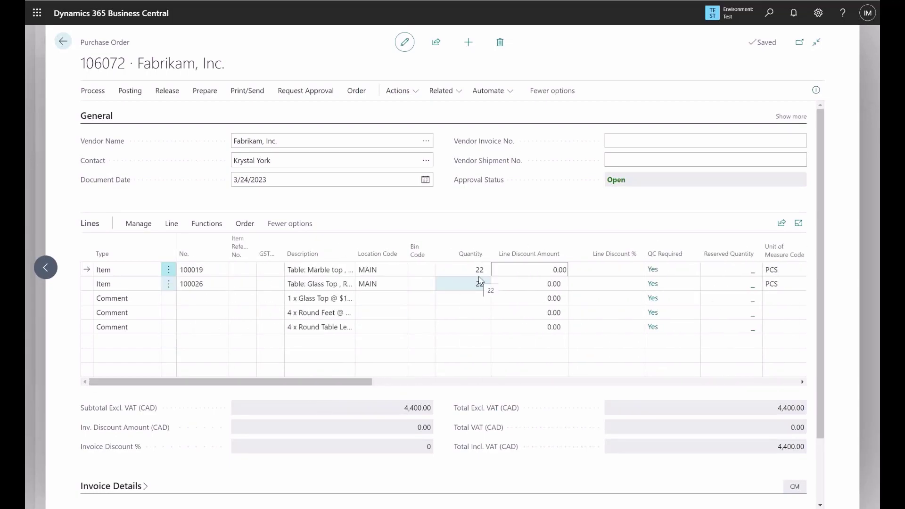
pyautogui.click(769, 21)
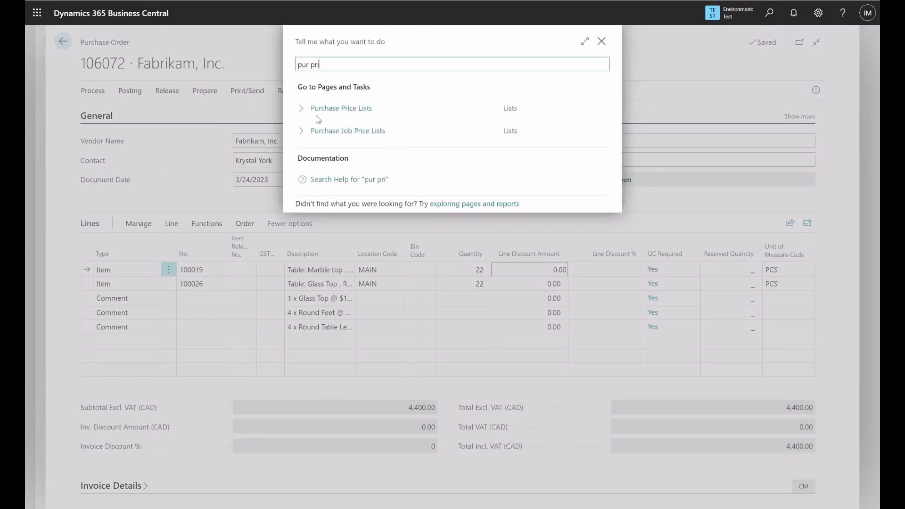
# Step: Open purchase price list P00003 and give both item lines a 10% line discount
pyautogui.click(328, 117)
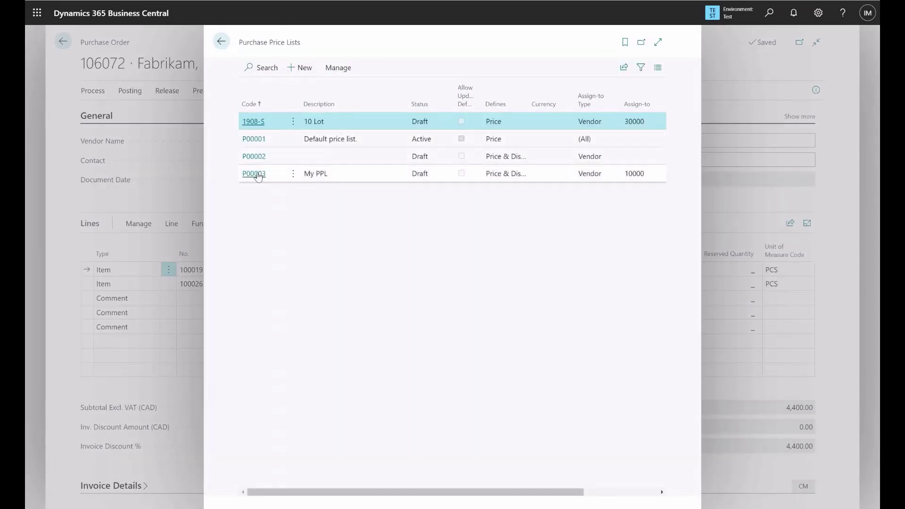
pyautogui.click(256, 175)
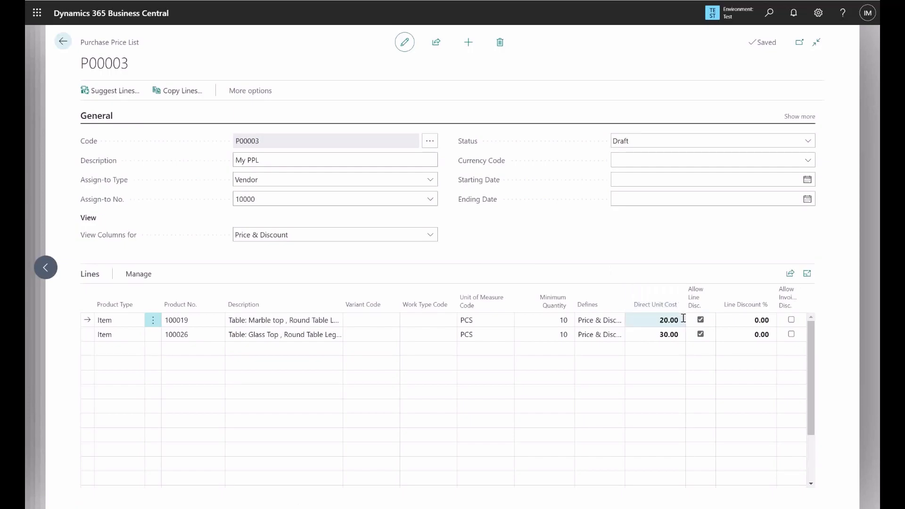
pyautogui.click(733, 320)
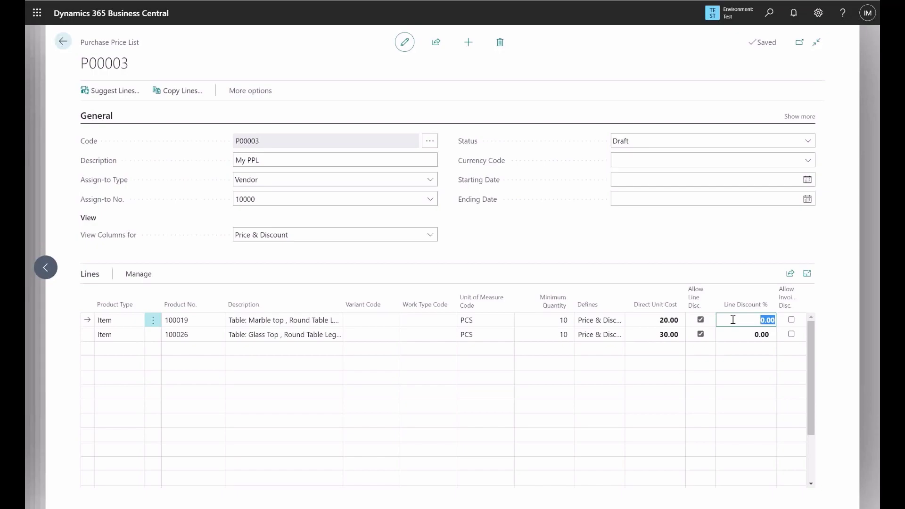
pyautogui.write('10')
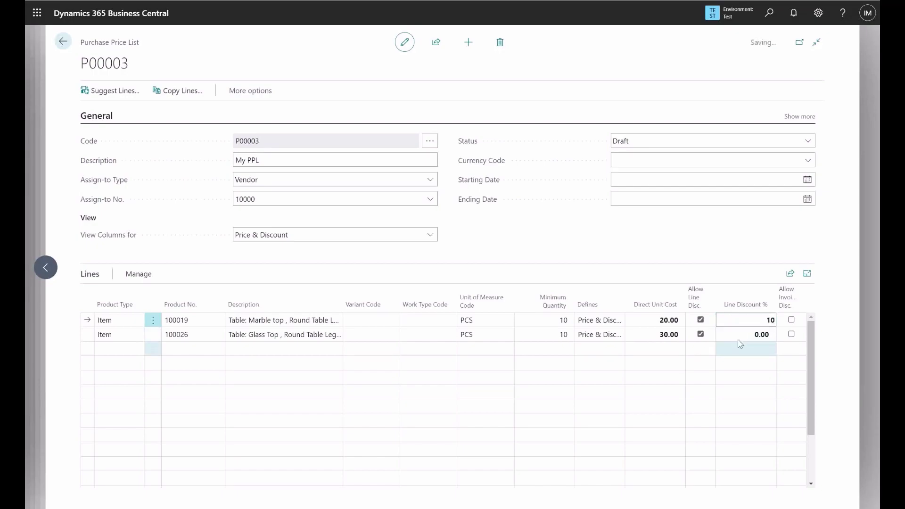
pyautogui.click(739, 344)
pyautogui.click(746, 335)
pyautogui.write('1')
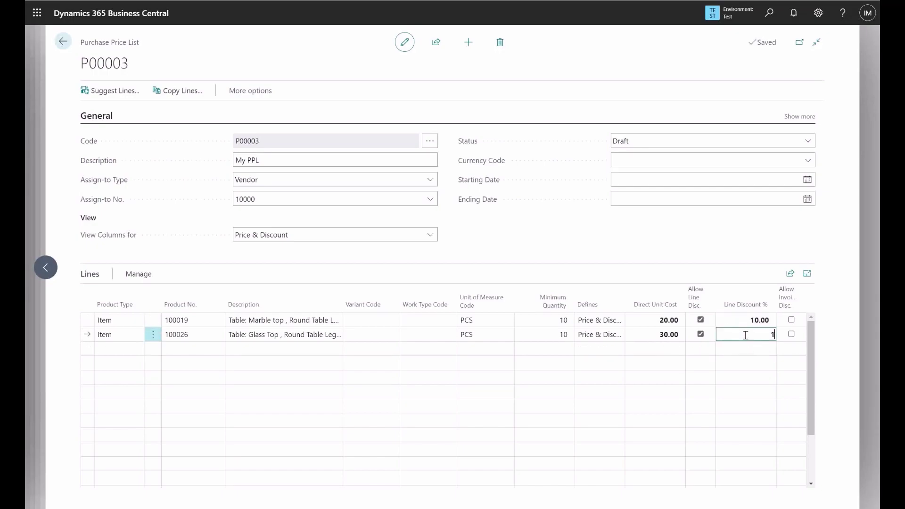
pyautogui.write('0')
# Step: Set price list P00003's status to Active, confirm, and close the card
pyautogui.click(808, 141)
pyautogui.click(690, 164)
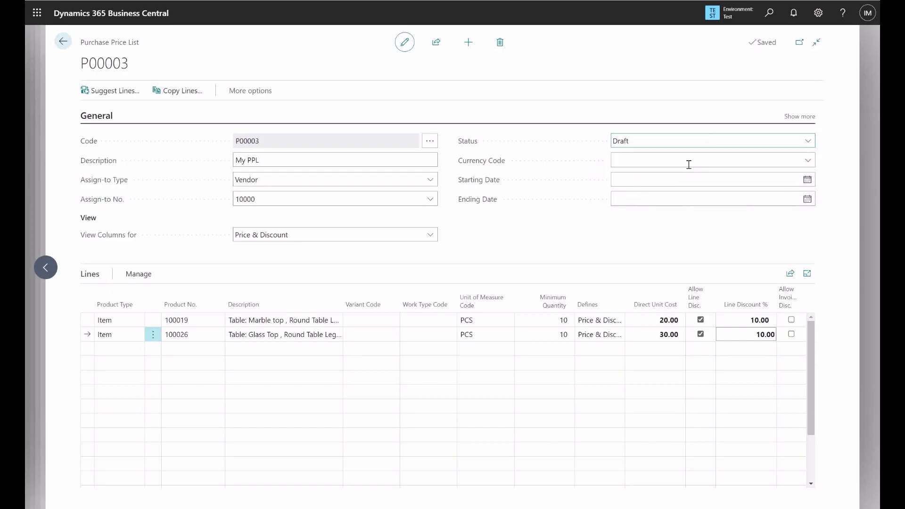
pyautogui.click(488, 293)
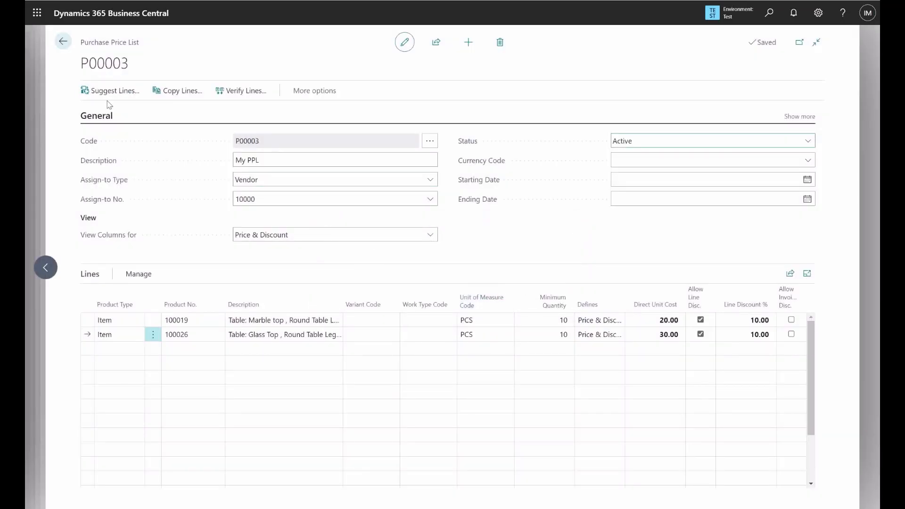
pyautogui.click(64, 42)
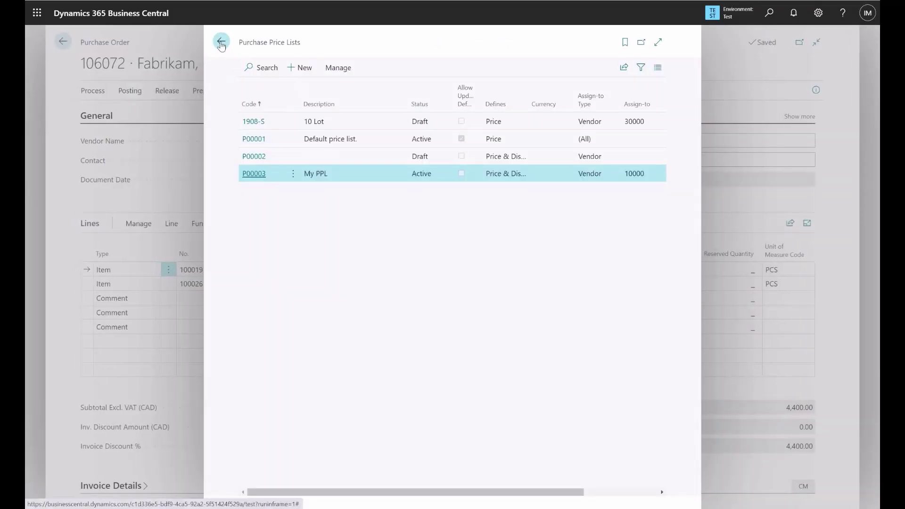
# Step: Back on order 106072, re-enter quantity 22 on both lines to apply discounts of 44.00 and 66.00
pyautogui.click(221, 42)
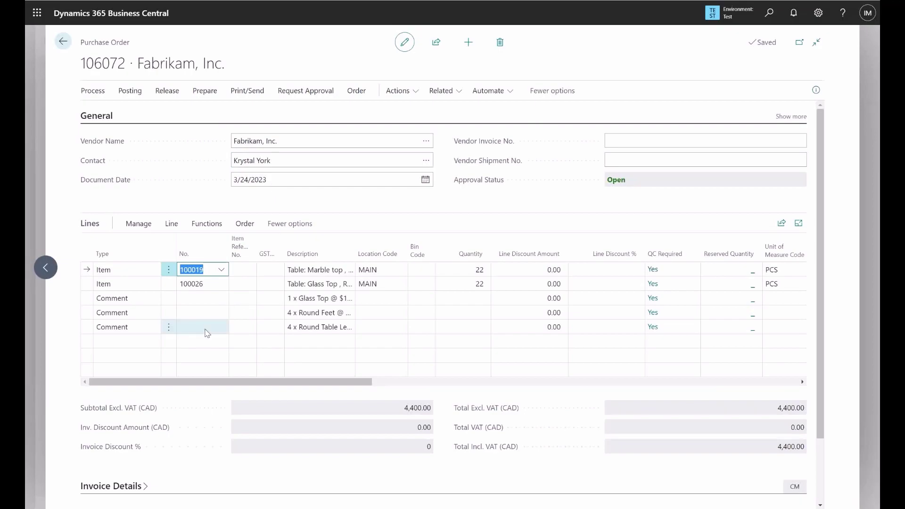
pyautogui.click(472, 272)
pyautogui.write('22')
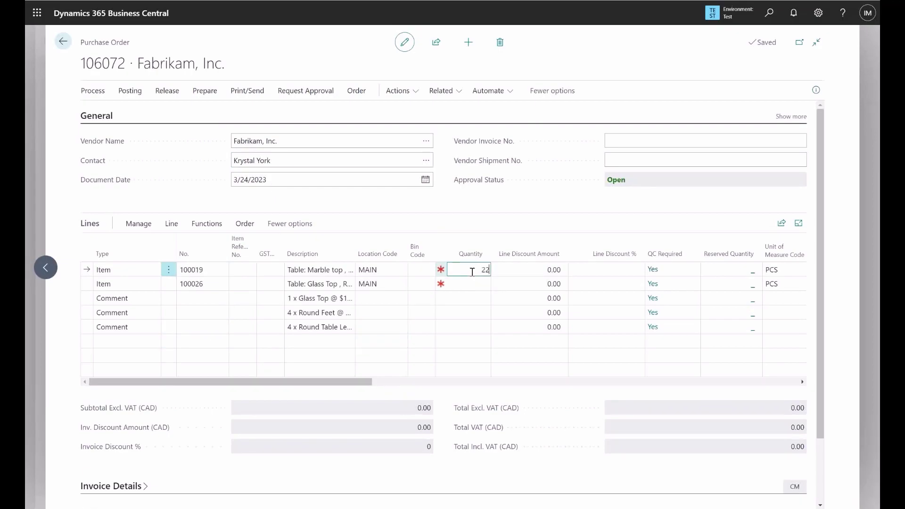
pyautogui.click(475, 283)
pyautogui.write('22')
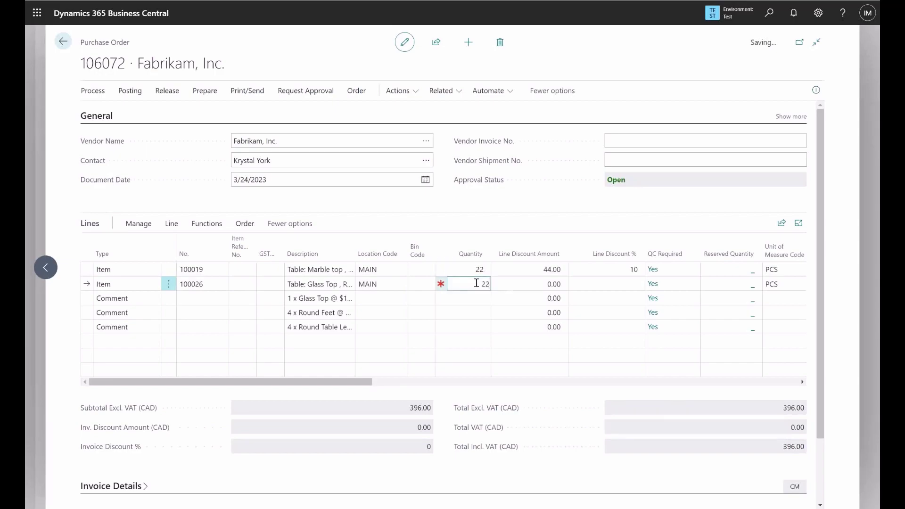
pyautogui.click(528, 266)
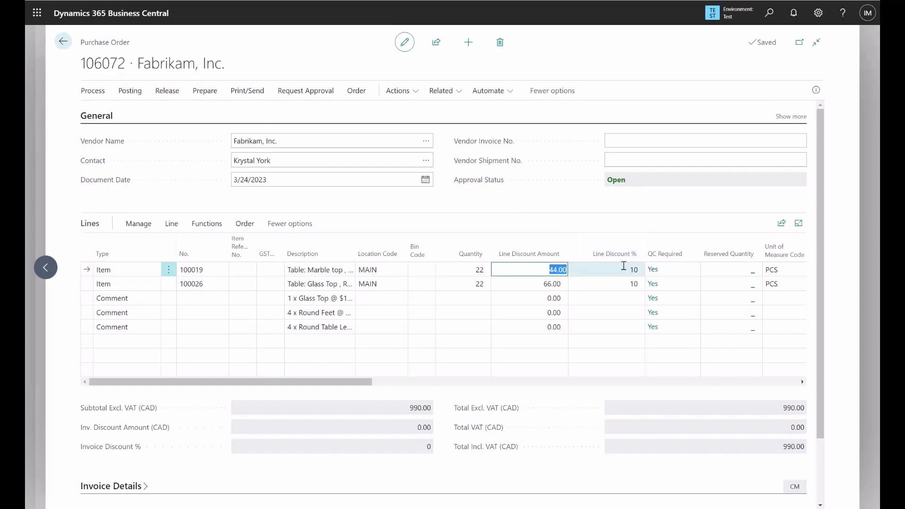
pyautogui.click(372, 379)
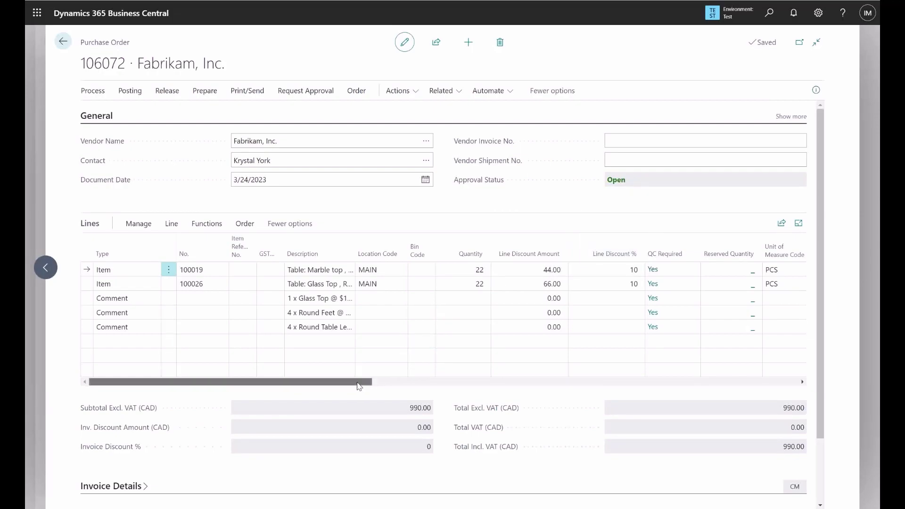
pyautogui.moveTo(370, 381); pyautogui.dragTo(297, 393)
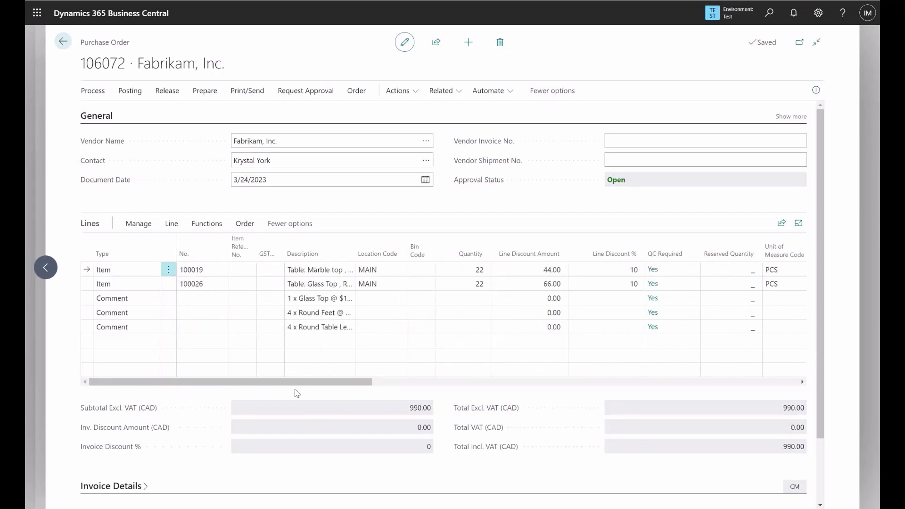